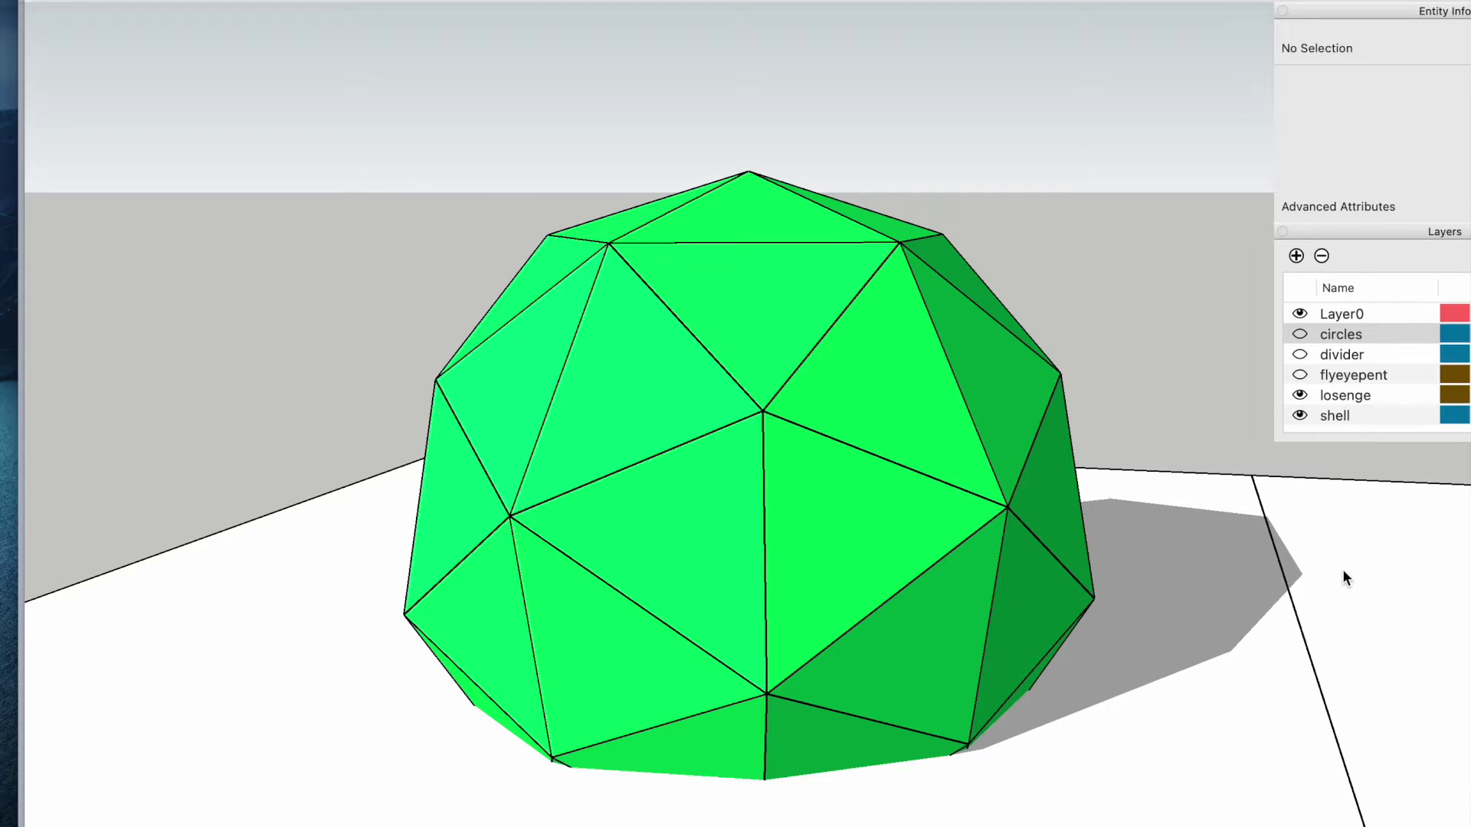
# - Make the circles layer visible on the green faceted dome
pyautogui.hotkey('ctrl', 'Right')
pyautogui.moveTo(795, 355)
pyautogui.mouseDown()
pyautogui.moveTo(663, 460)
pyautogui.moveTo(644, 402)
pyautogui.moveTo(702, 421)
pyautogui.moveTo(830, 393)
pyautogui.moveTo(799, 377)
pyautogui.mouseUp()
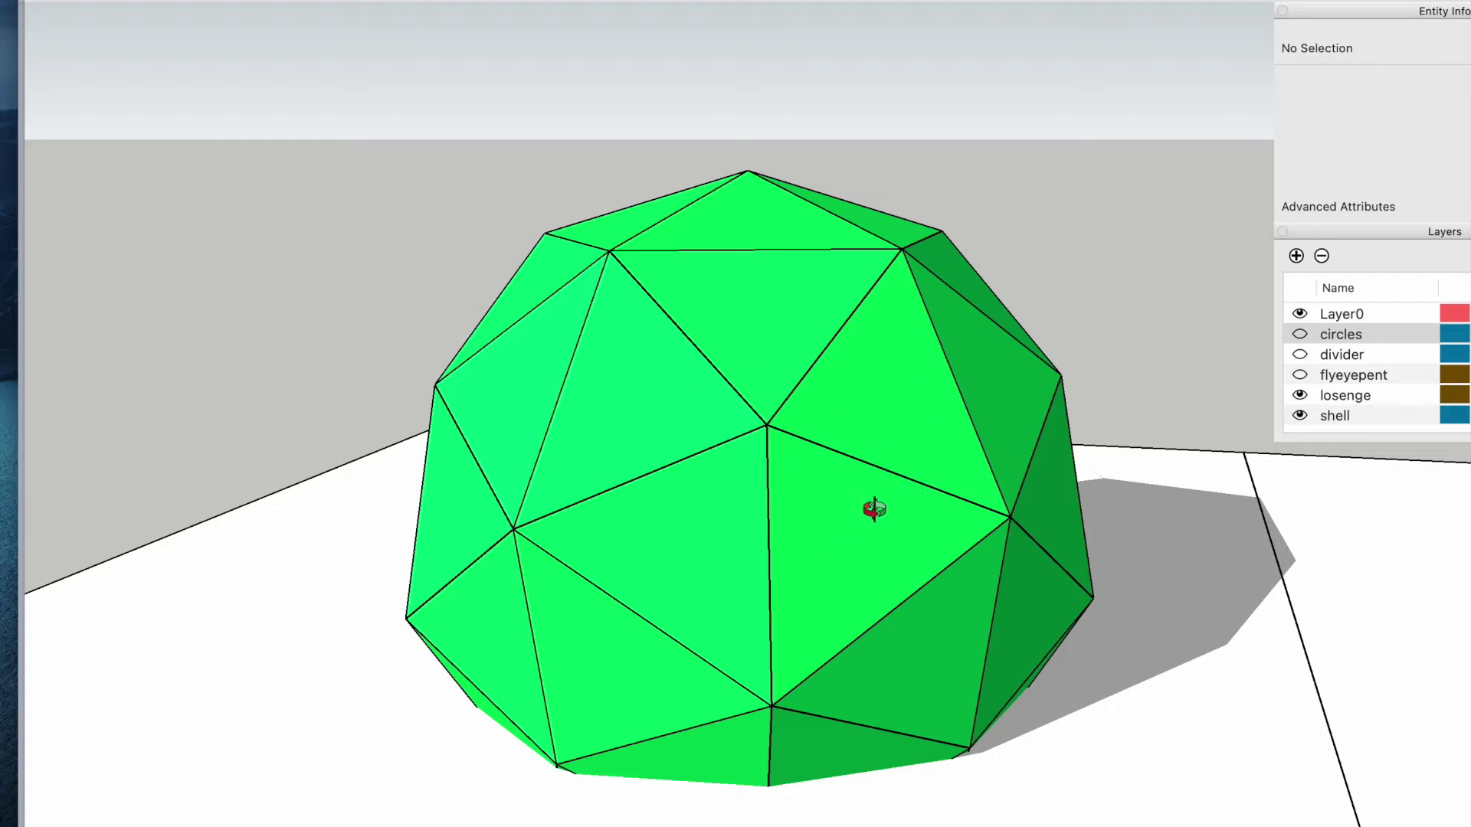
pyautogui.click(1300, 334)
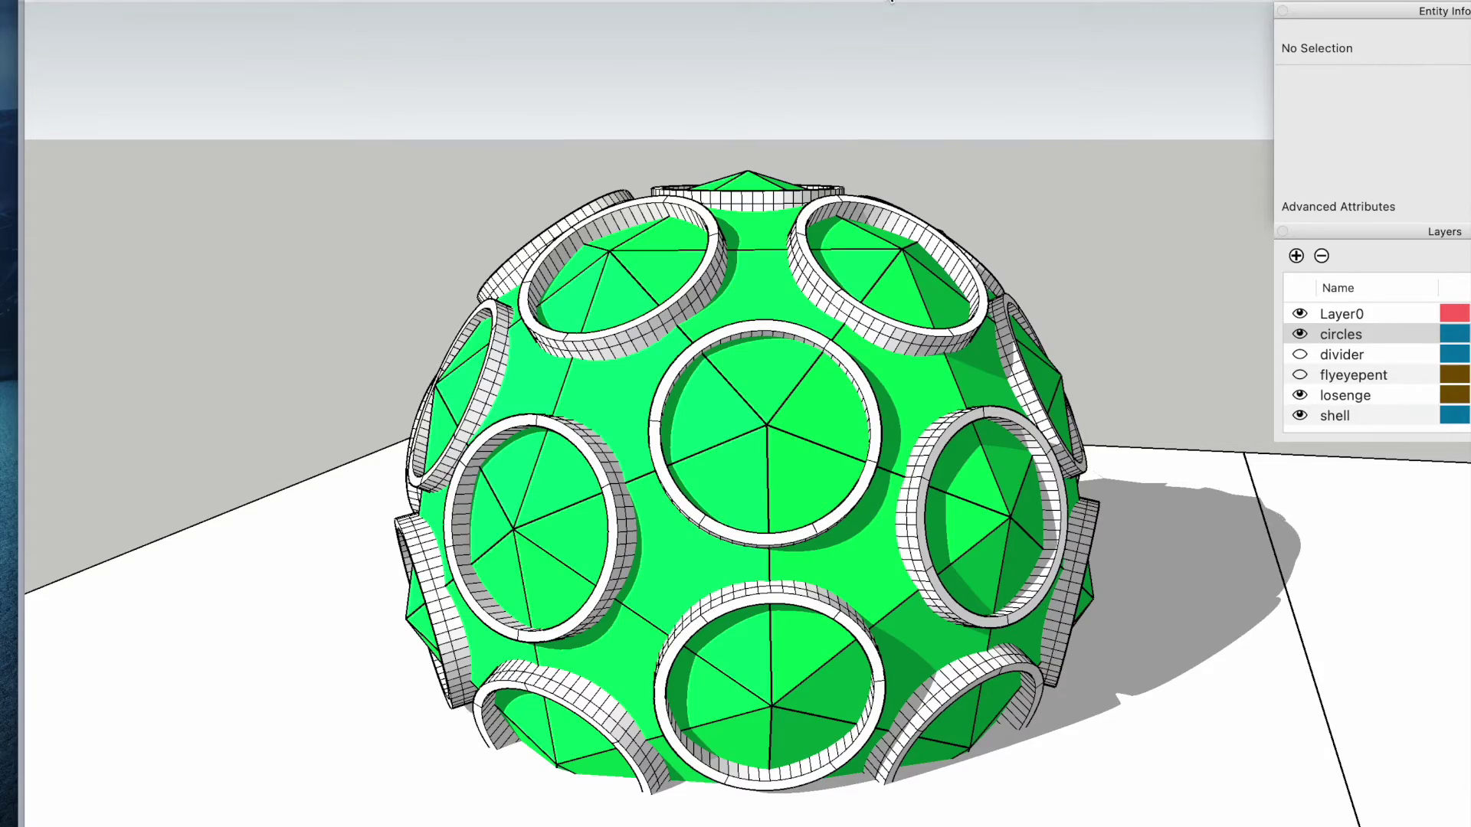
pyautogui.click(891, 0)
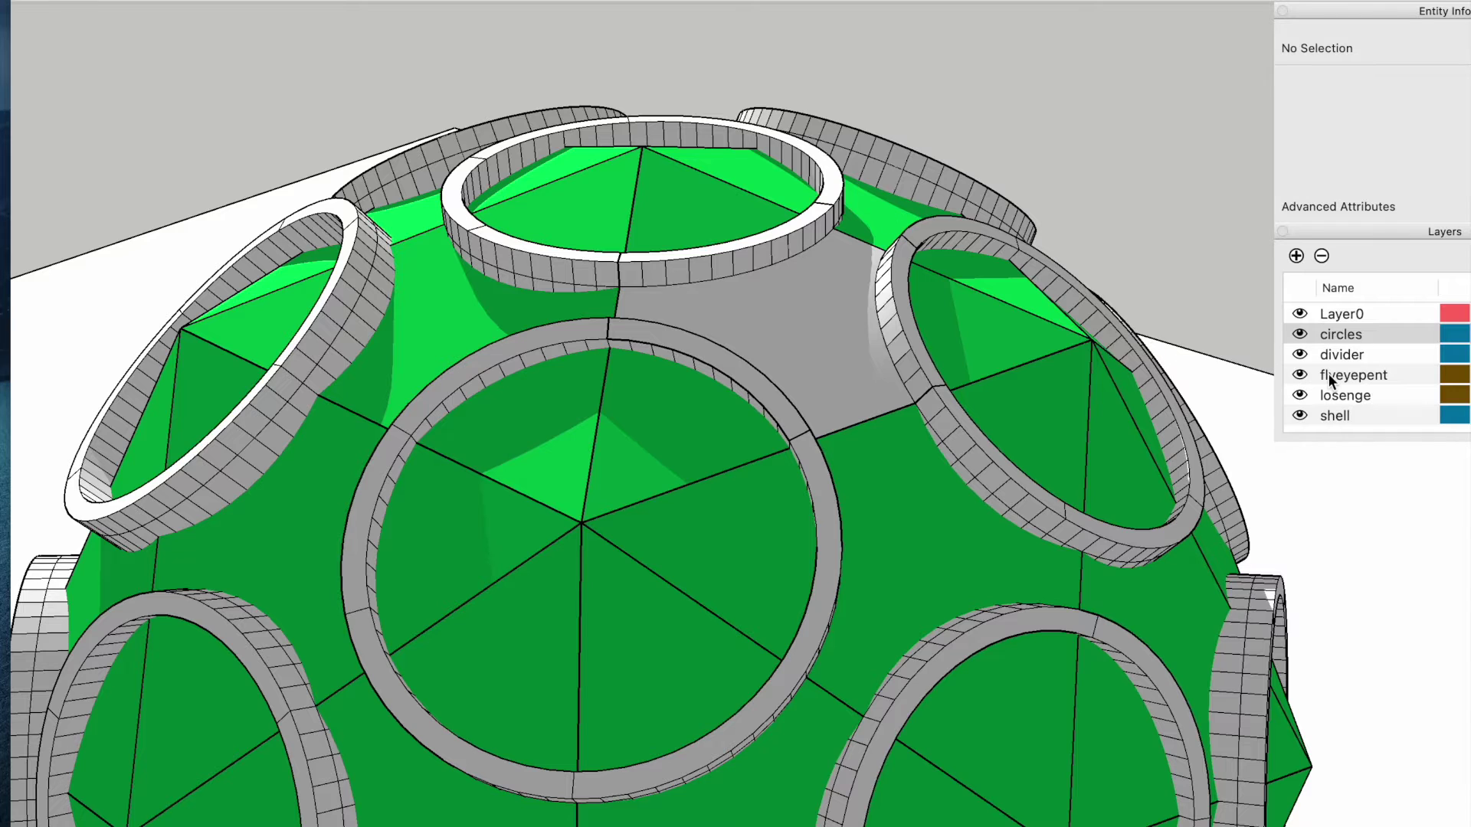
# - Hide the circles layer, leaving the single curved fly-eye panel displayed on the green shell
pyautogui.click(1300, 335)
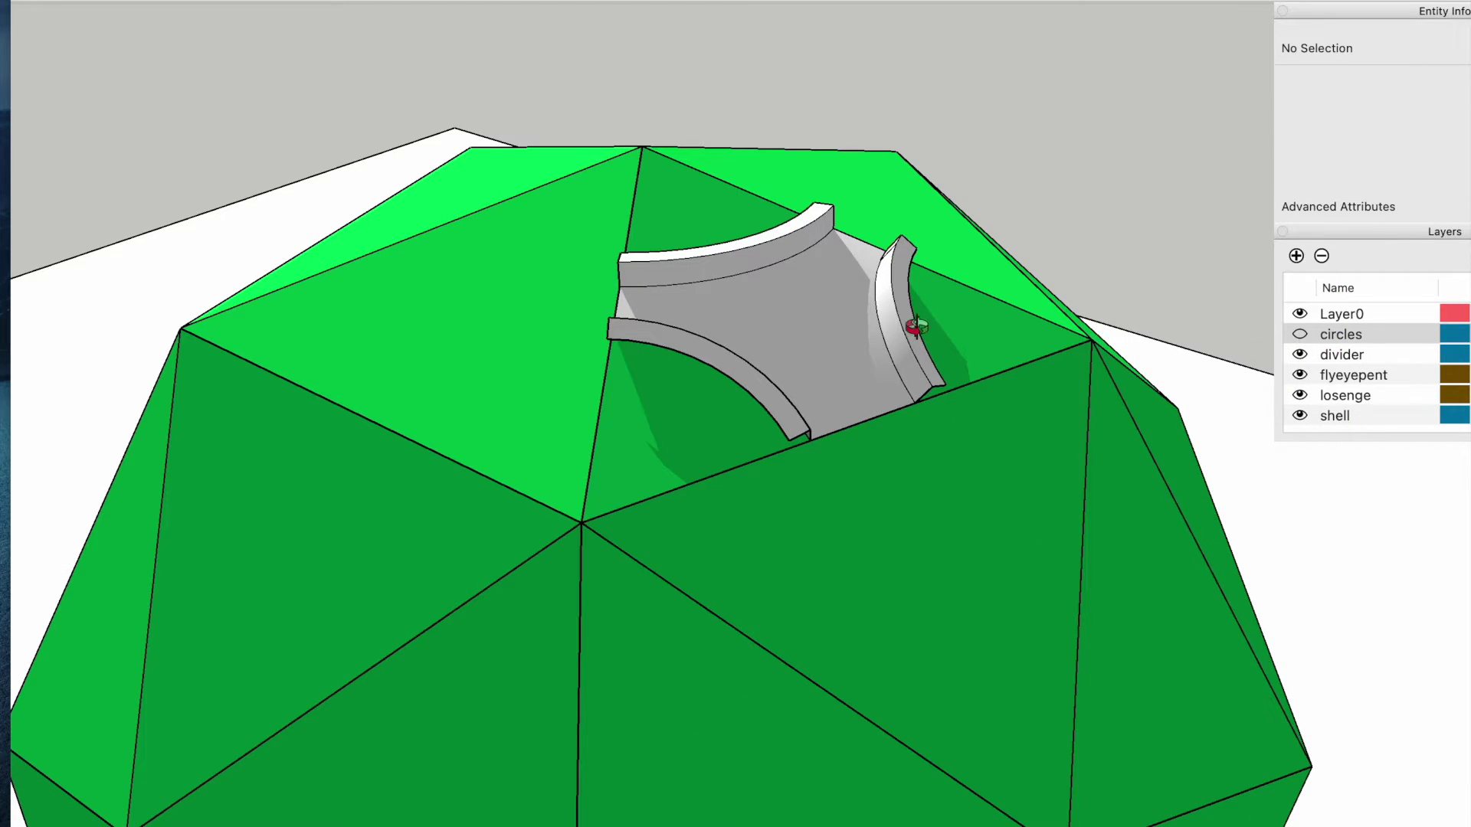
pyautogui.moveTo(862, 332); pyautogui.dragTo(686, 253)
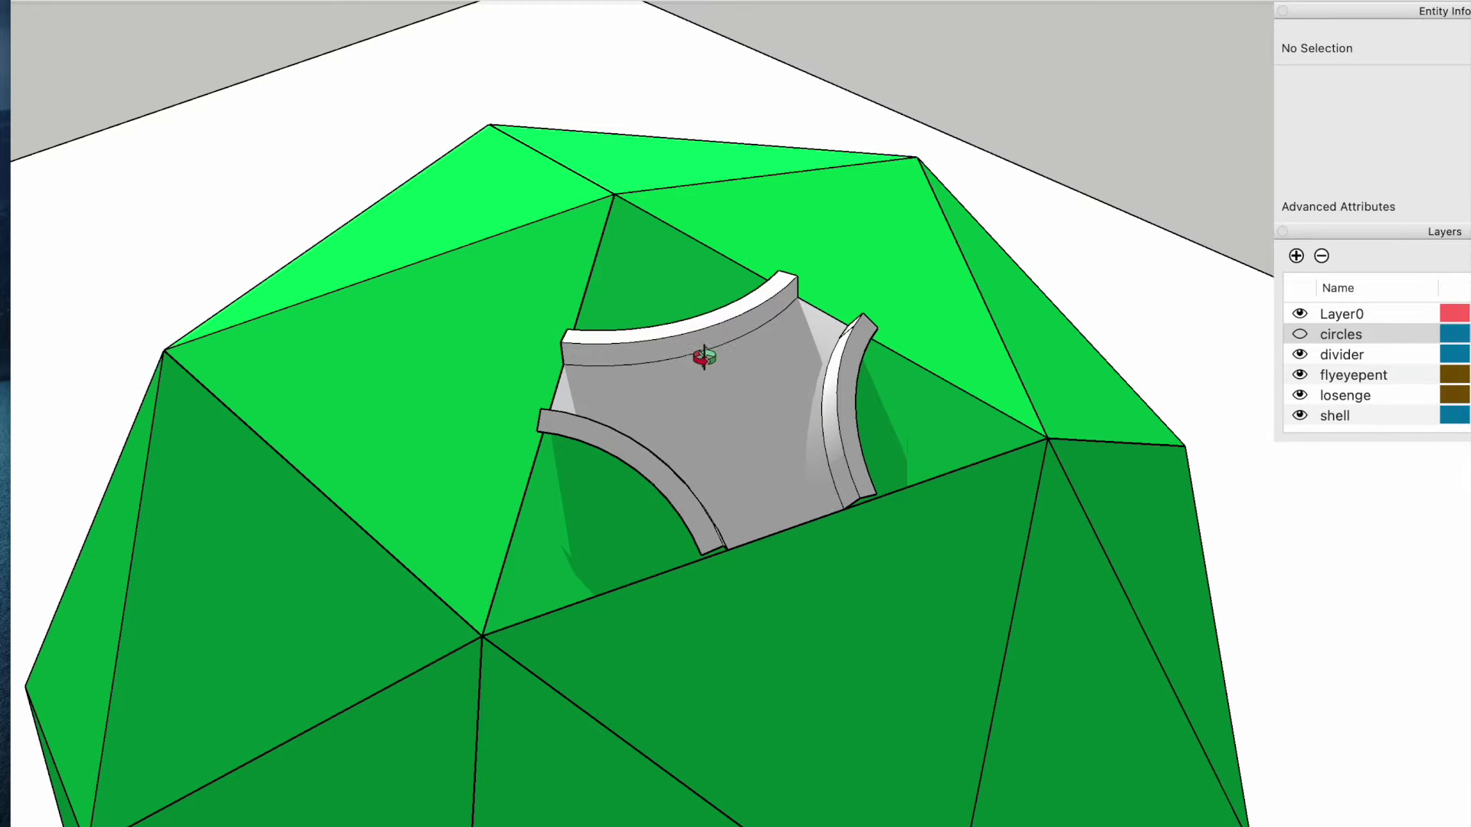
pyautogui.moveTo(713, 364); pyautogui.dragTo(750, 381)
pyautogui.scroll(-5, 750, 381)
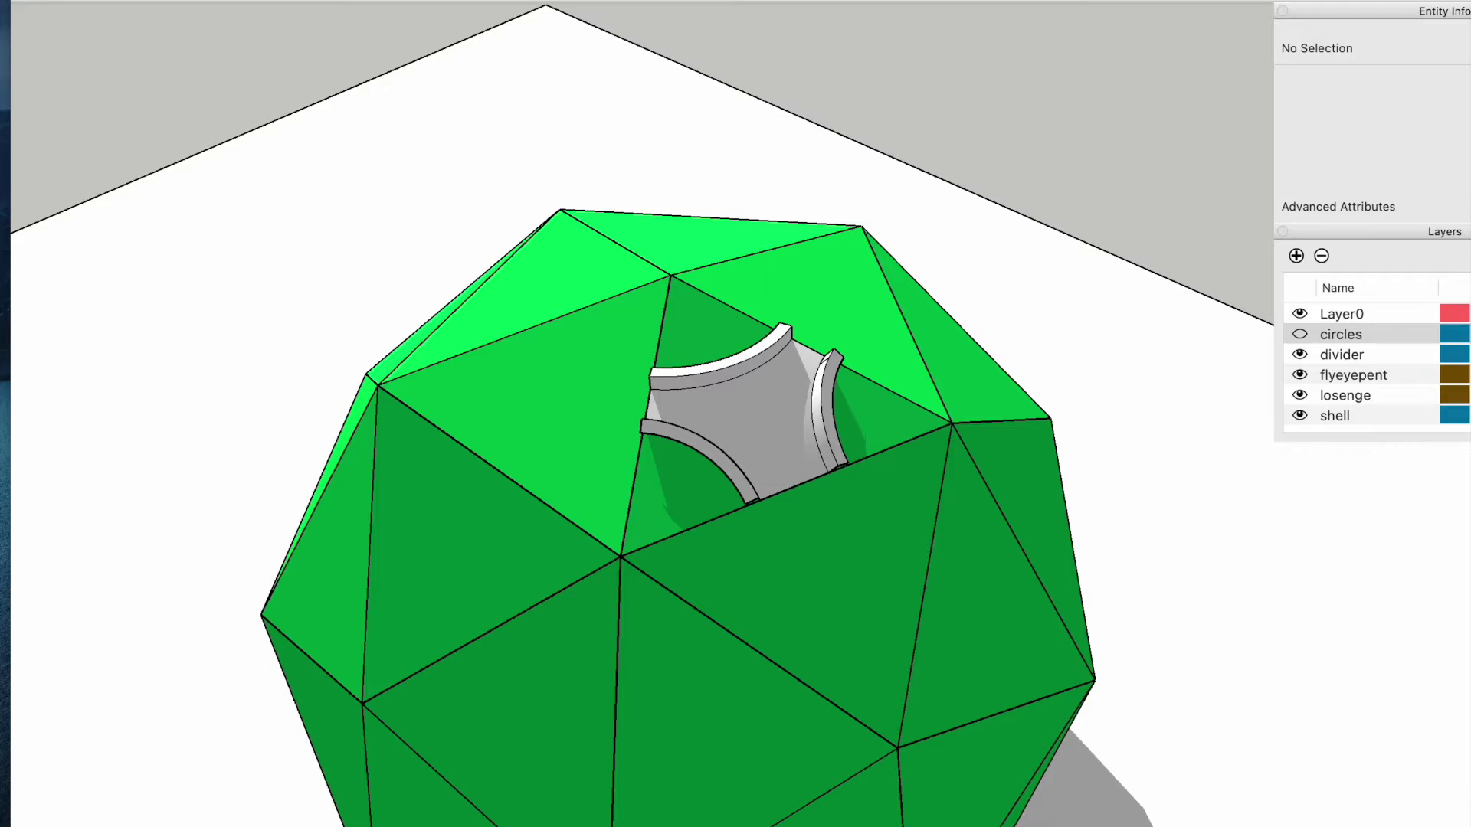
# - Rotate-copy the fly-eye panel component about the shell's top vertex from one triangle corner to the next, arraying it with 4x
pyautogui.click(824, 400)
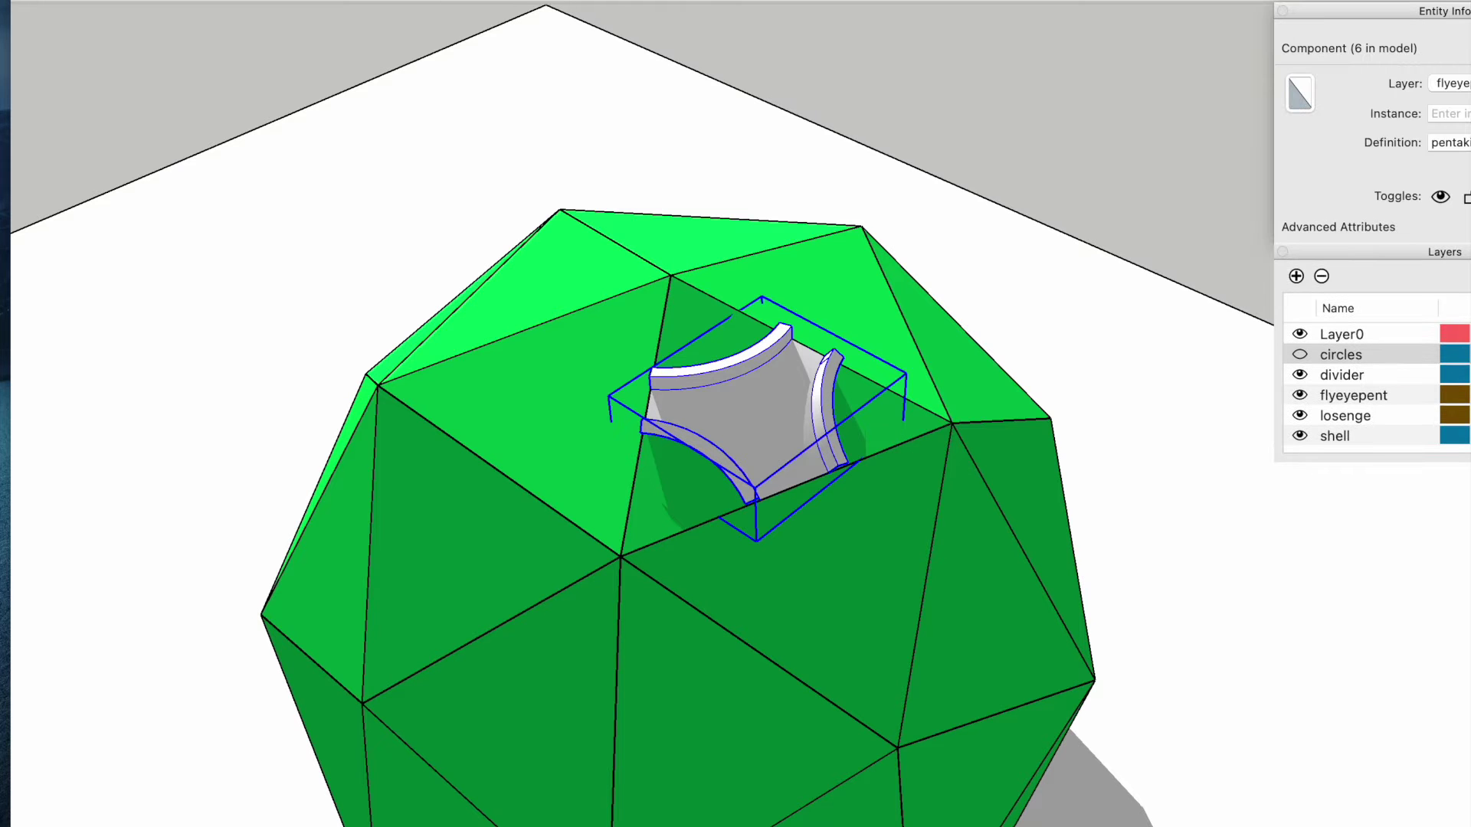
pyautogui.press('q')
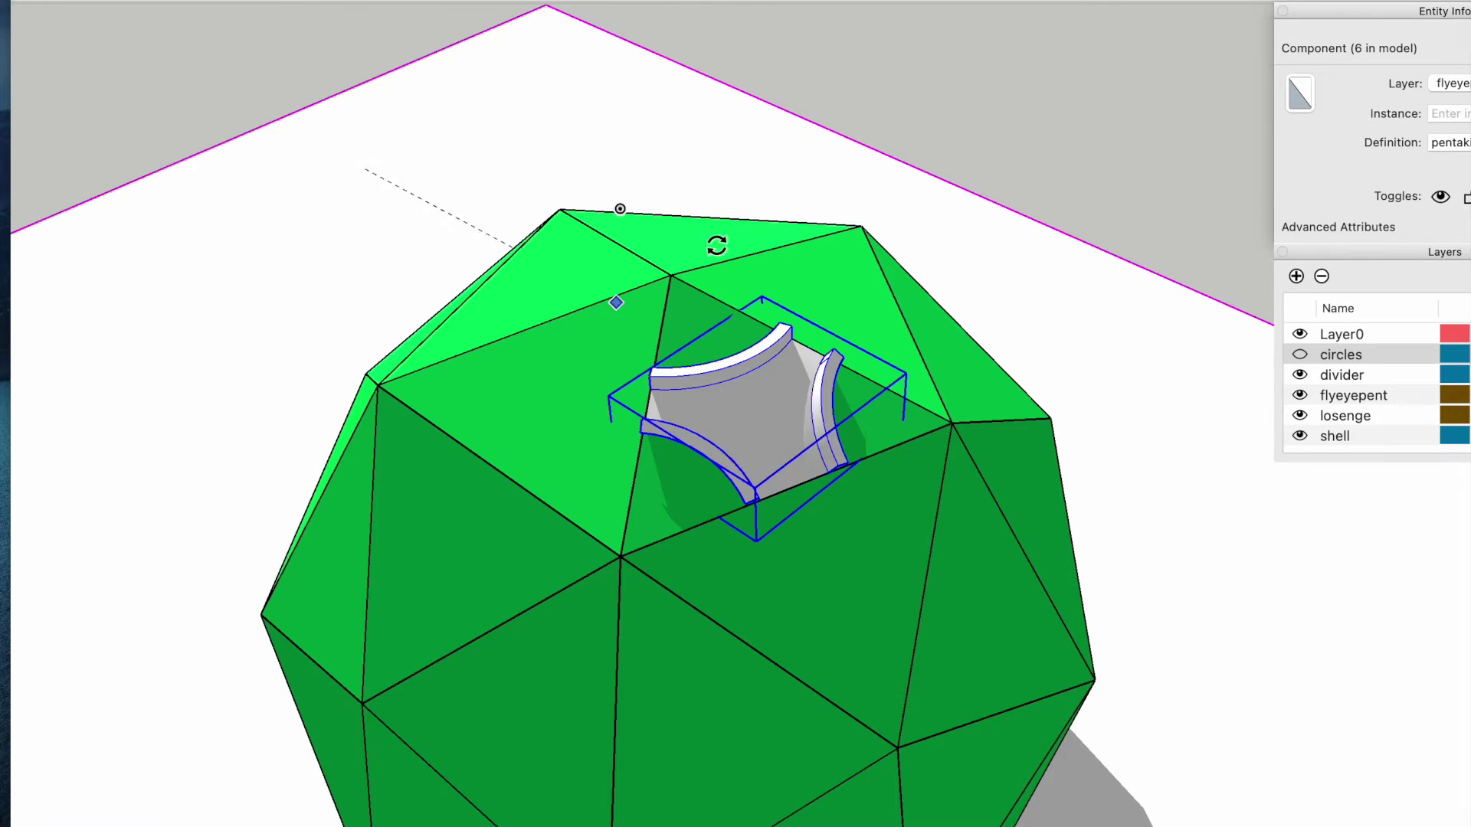
pyautogui.click(670, 274)
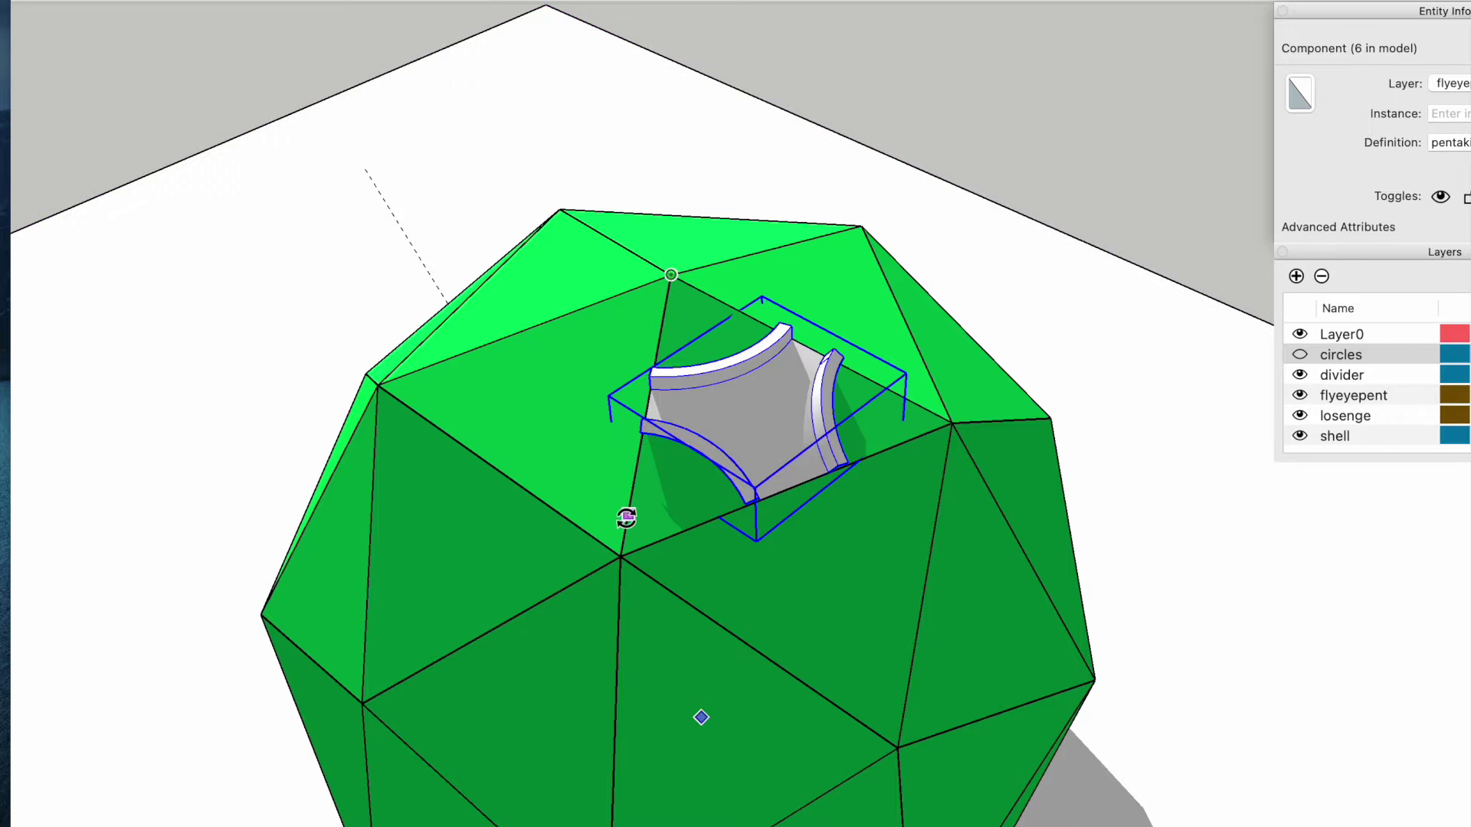
pyautogui.click(619, 555)
pyautogui.click(948, 422)
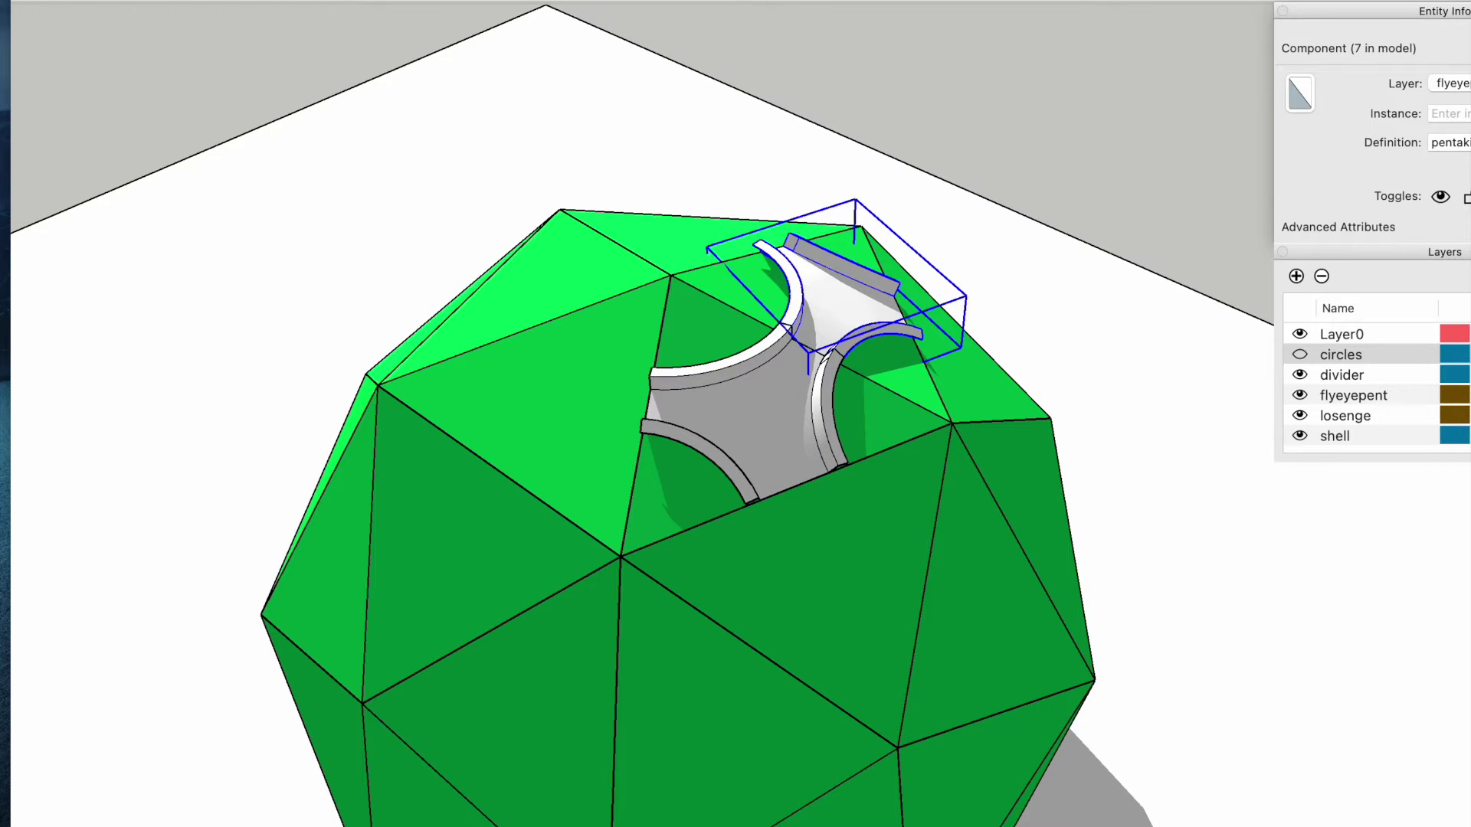
pyautogui.write('4x')
pyautogui.press('Return')
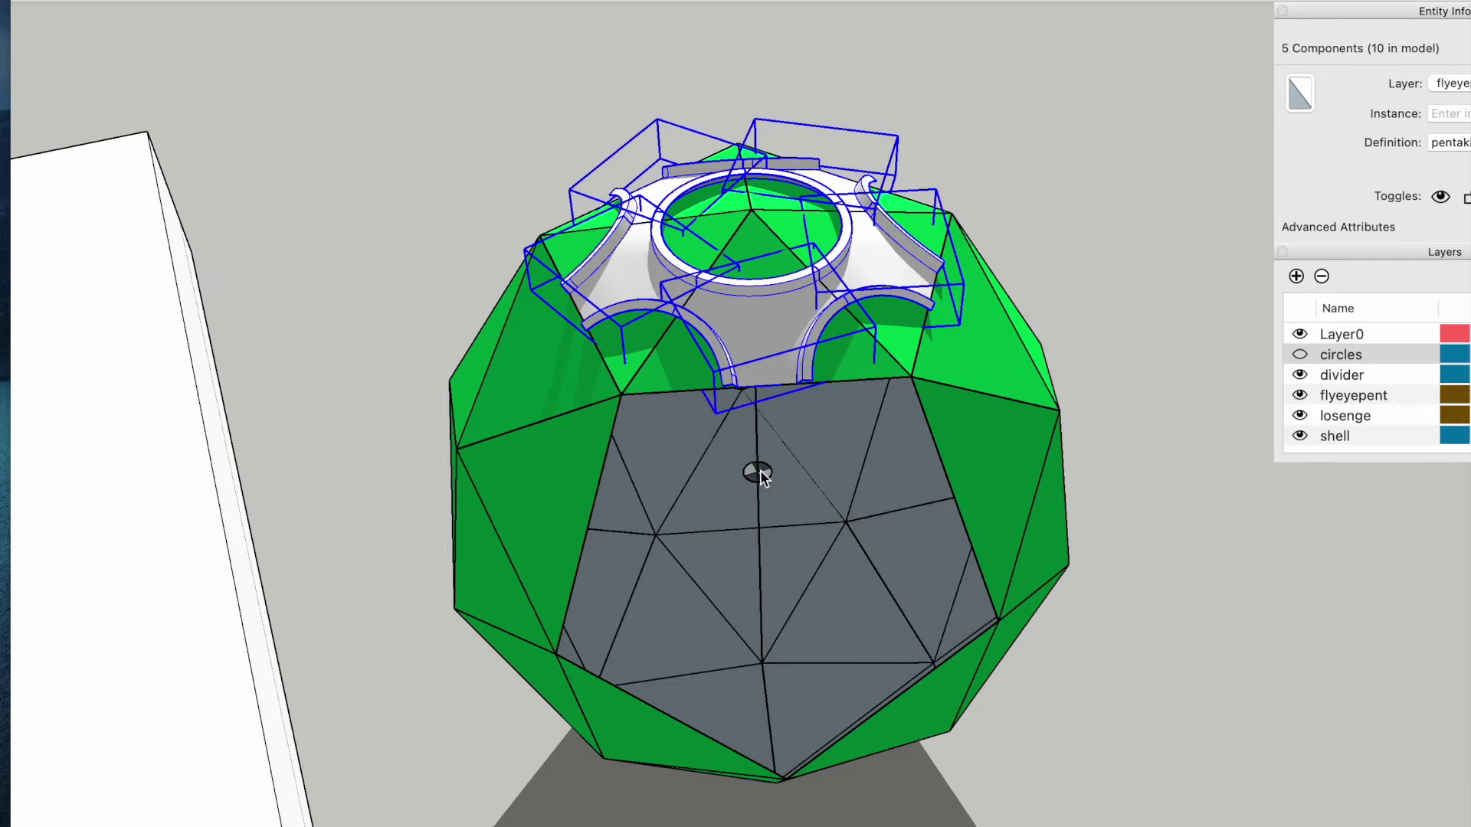
# - Rotate-copy the five-panel cluster about the neighbouring shell vertex, using the axis through the sphere's centre, to cover the open area below
pyautogui.scroll(3, 759, 474)
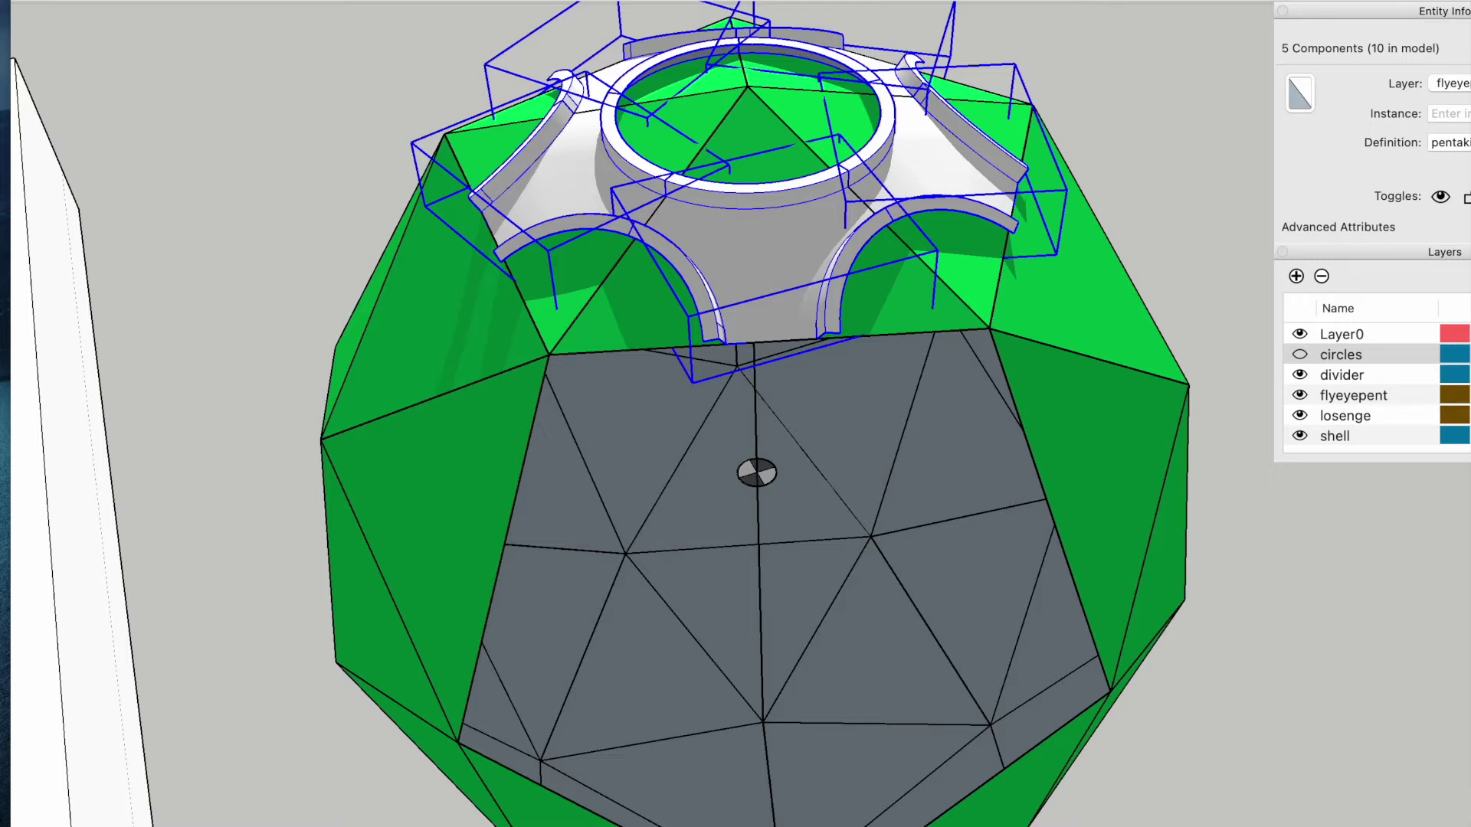
pyautogui.press('q')
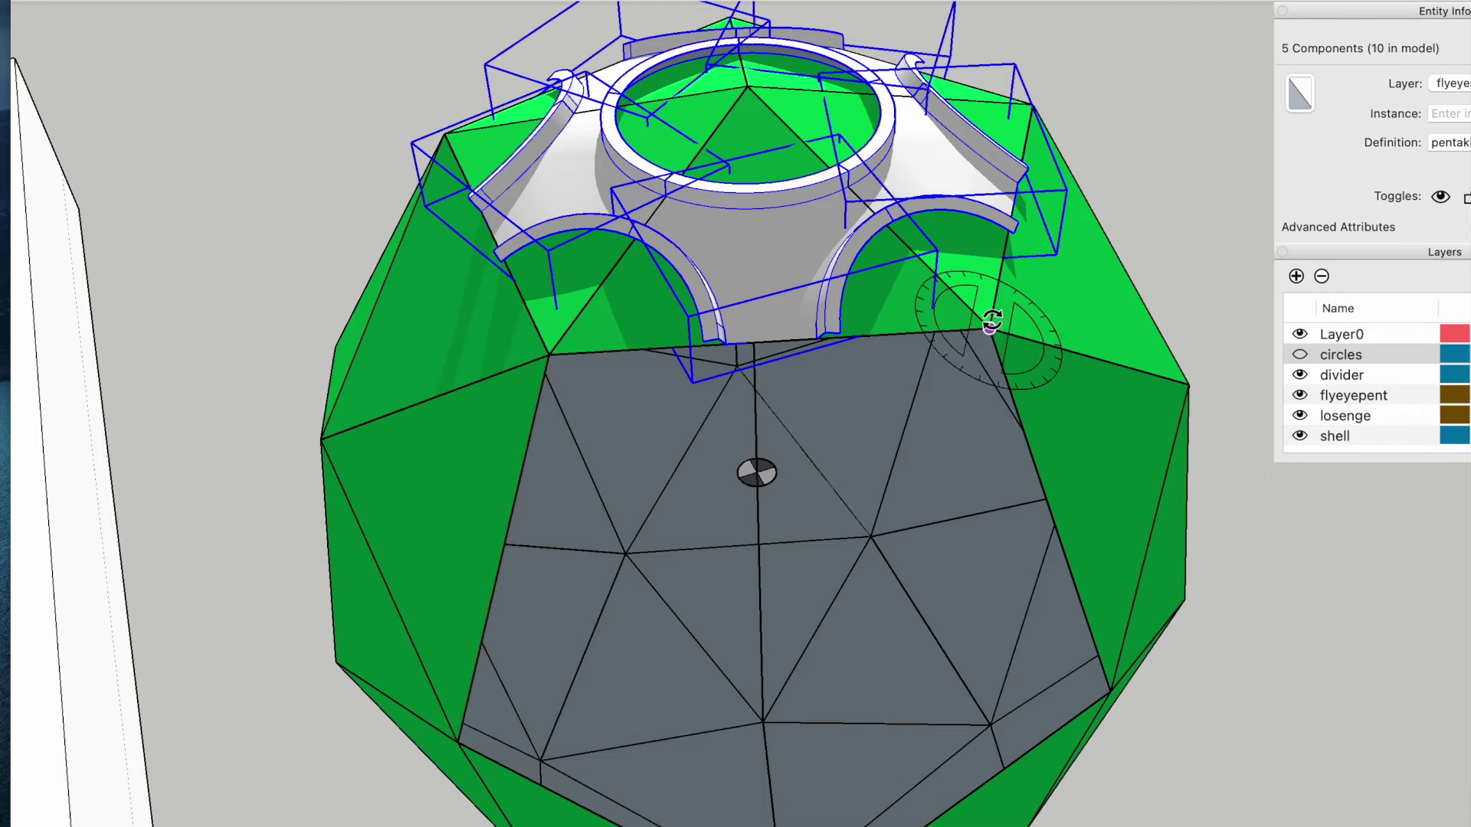
pyautogui.click(990, 327)
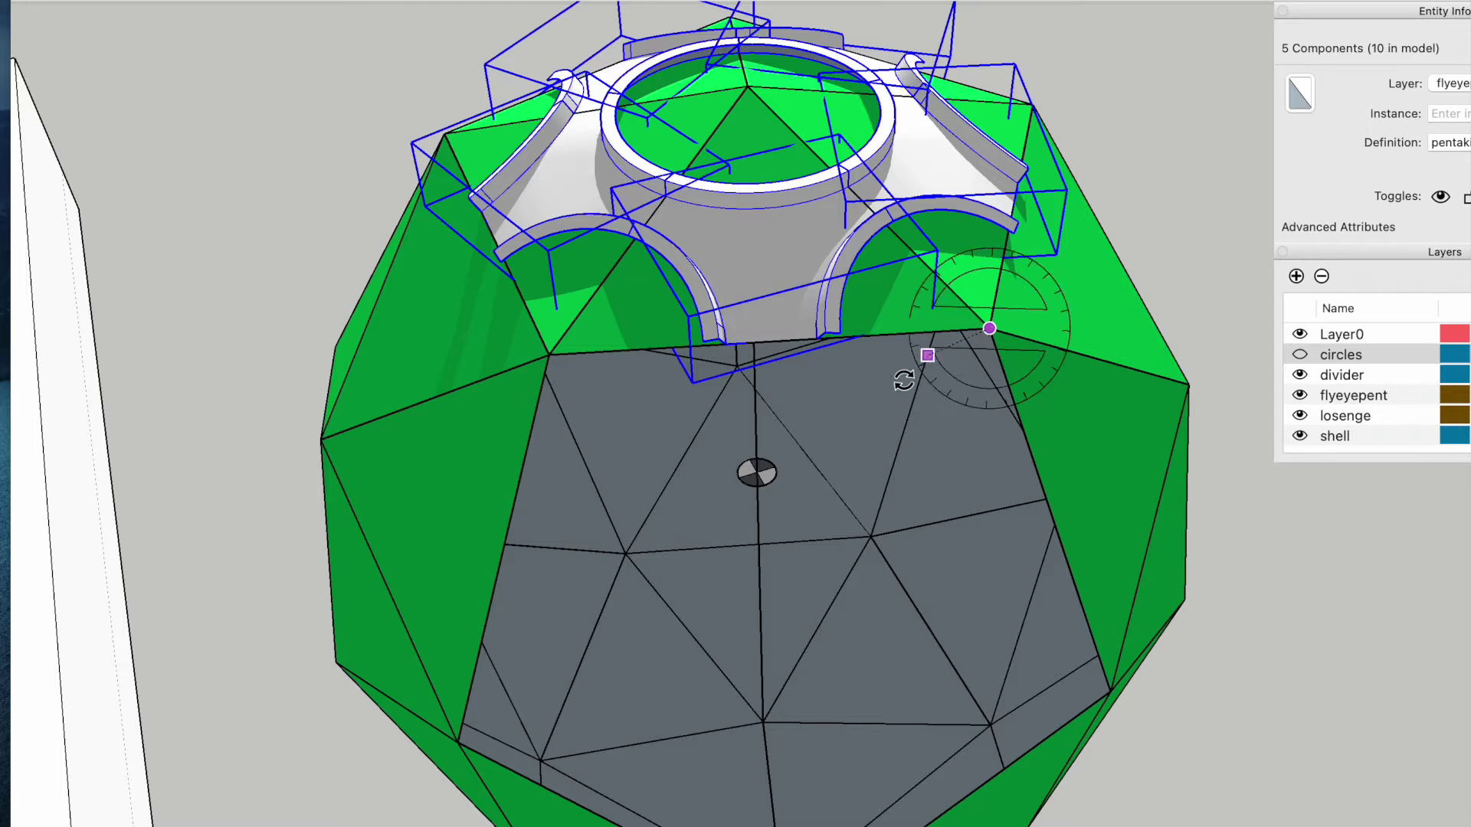
pyautogui.click(756, 472)
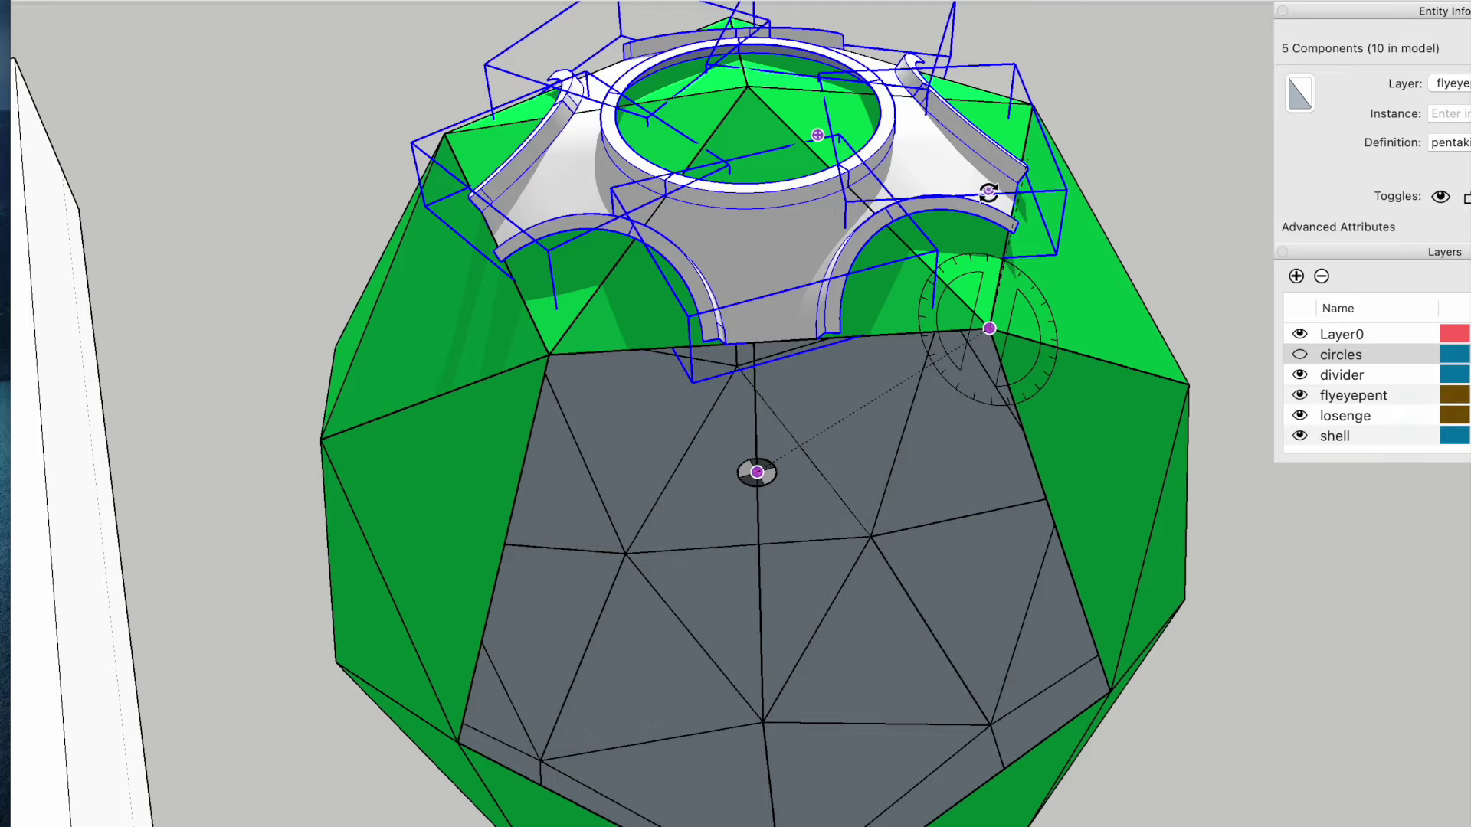
pyautogui.click(1031, 107)
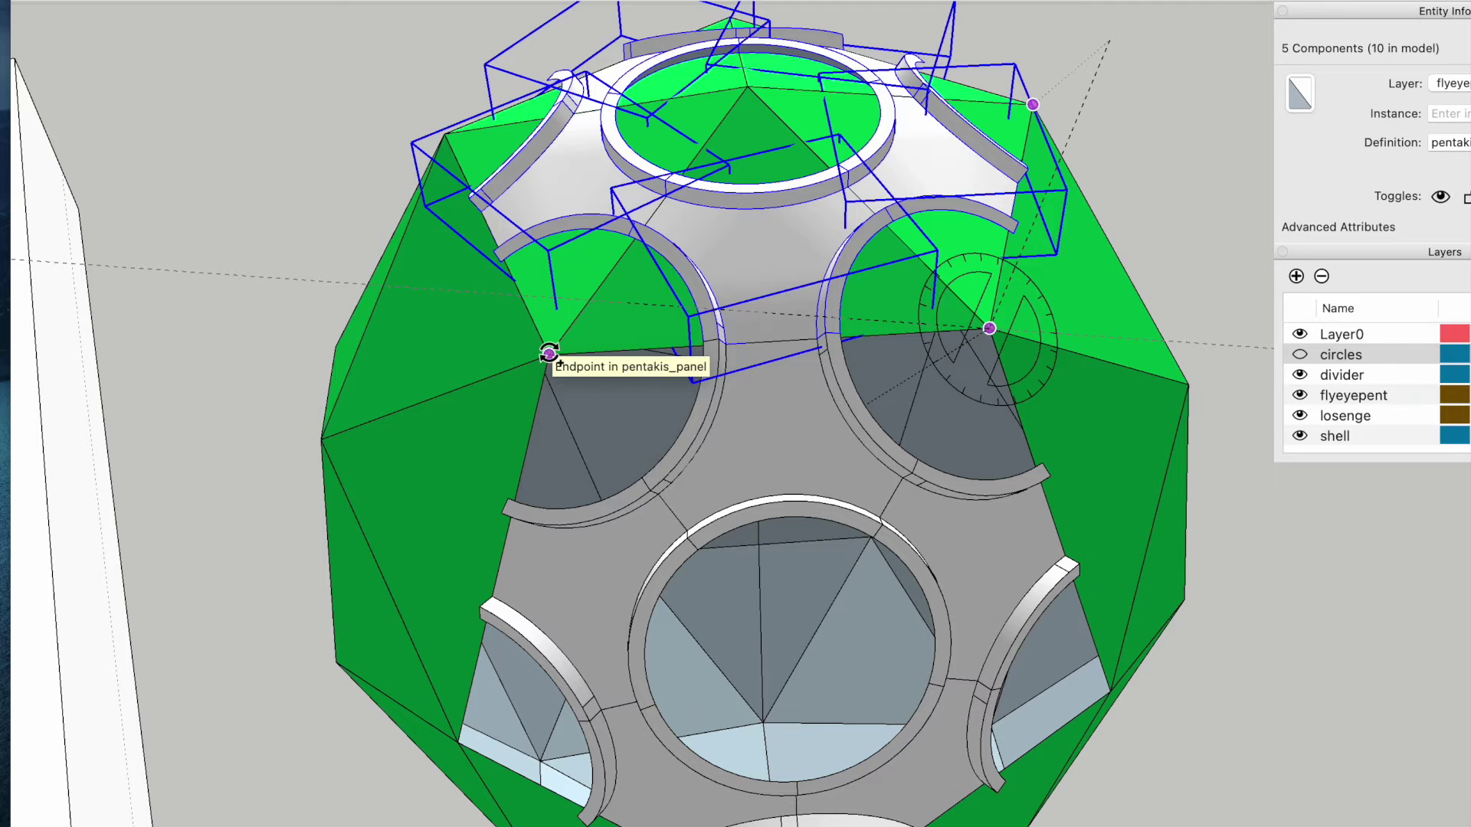
pyautogui.click(548, 353)
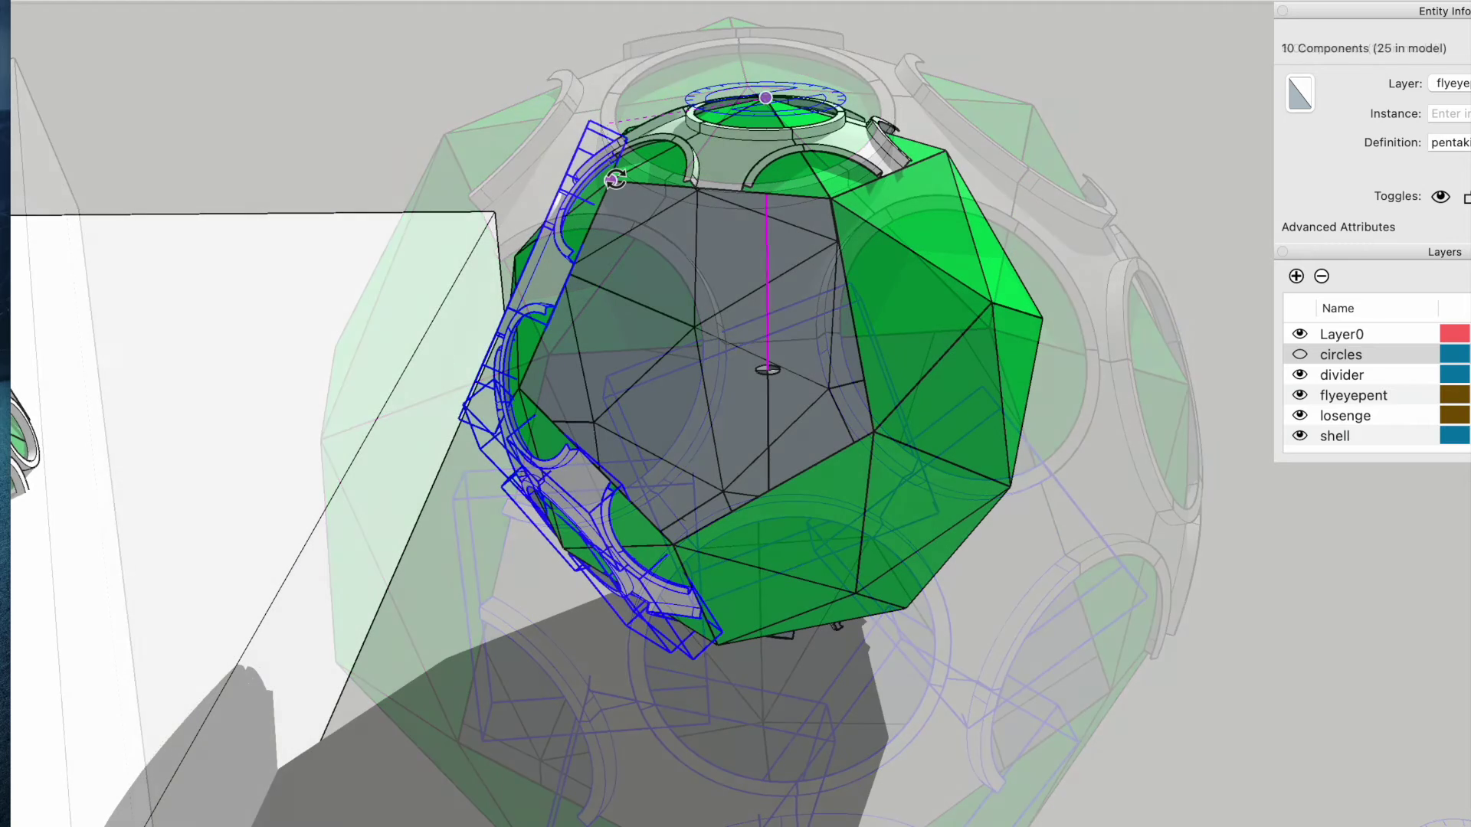
# - Rotate-copy the ten selected panels about the sphere's vertical axis from one shell vertex to the next, arraying them with 4x
pyautogui.click(611, 180)
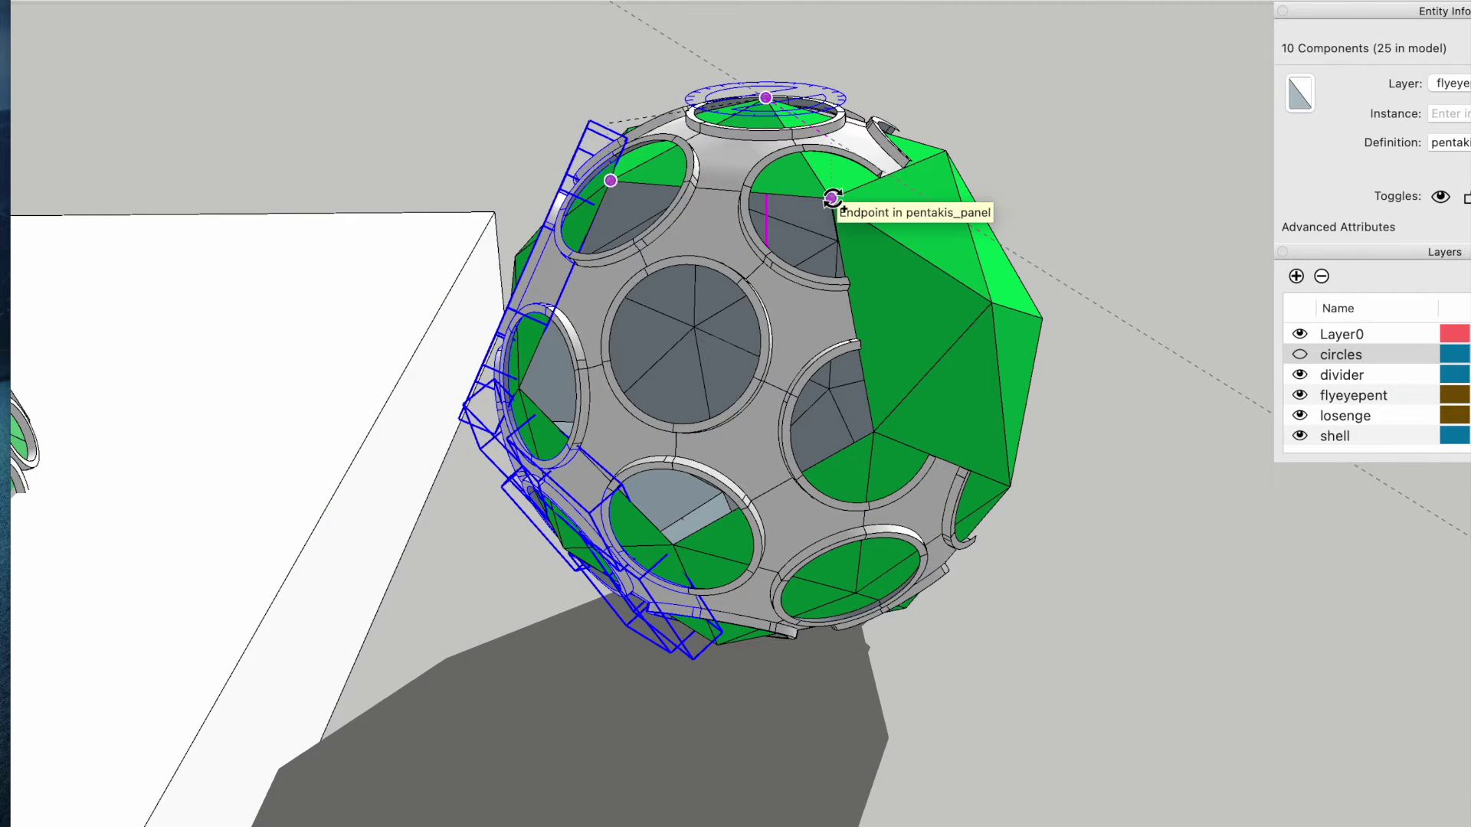
pyautogui.click(832, 197)
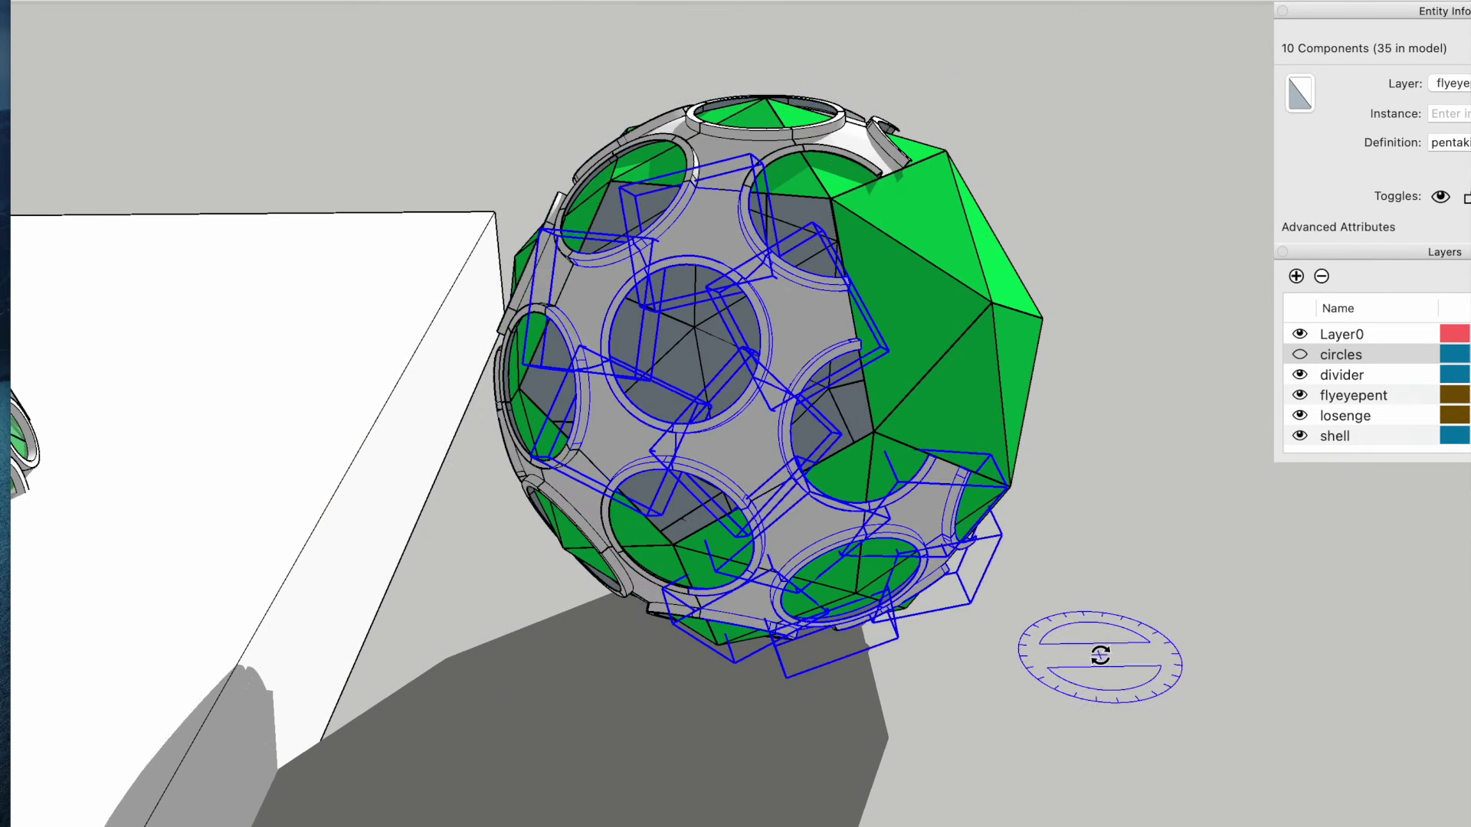
pyautogui.write('4x')
pyautogui.press('Return')
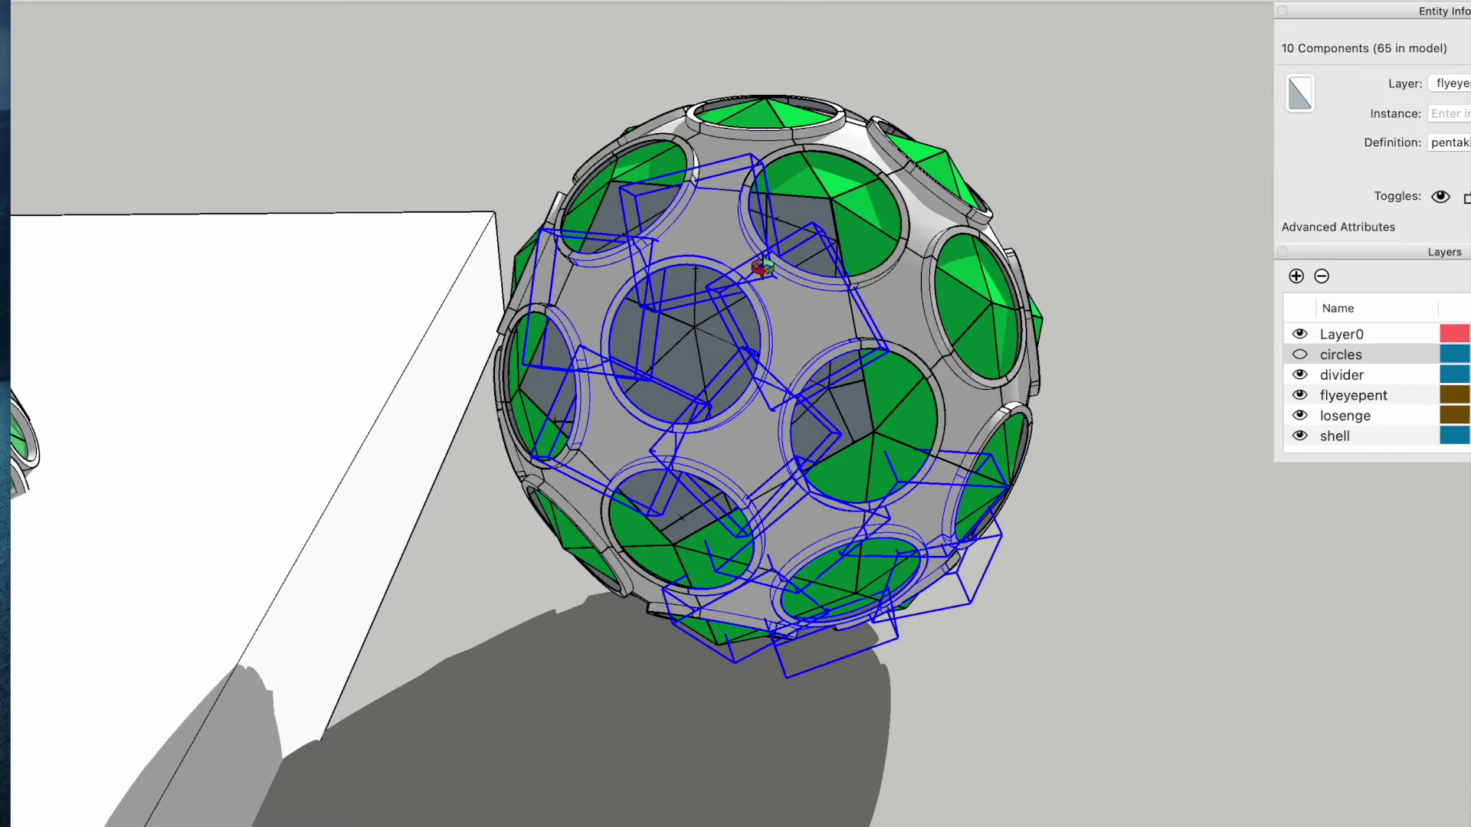
# - Hide the shell layer and deselect the panels to inspect the perforated fly-eye sphere
pyautogui.moveTo(758, 272); pyautogui.dragTo(957, 420, button='middle')
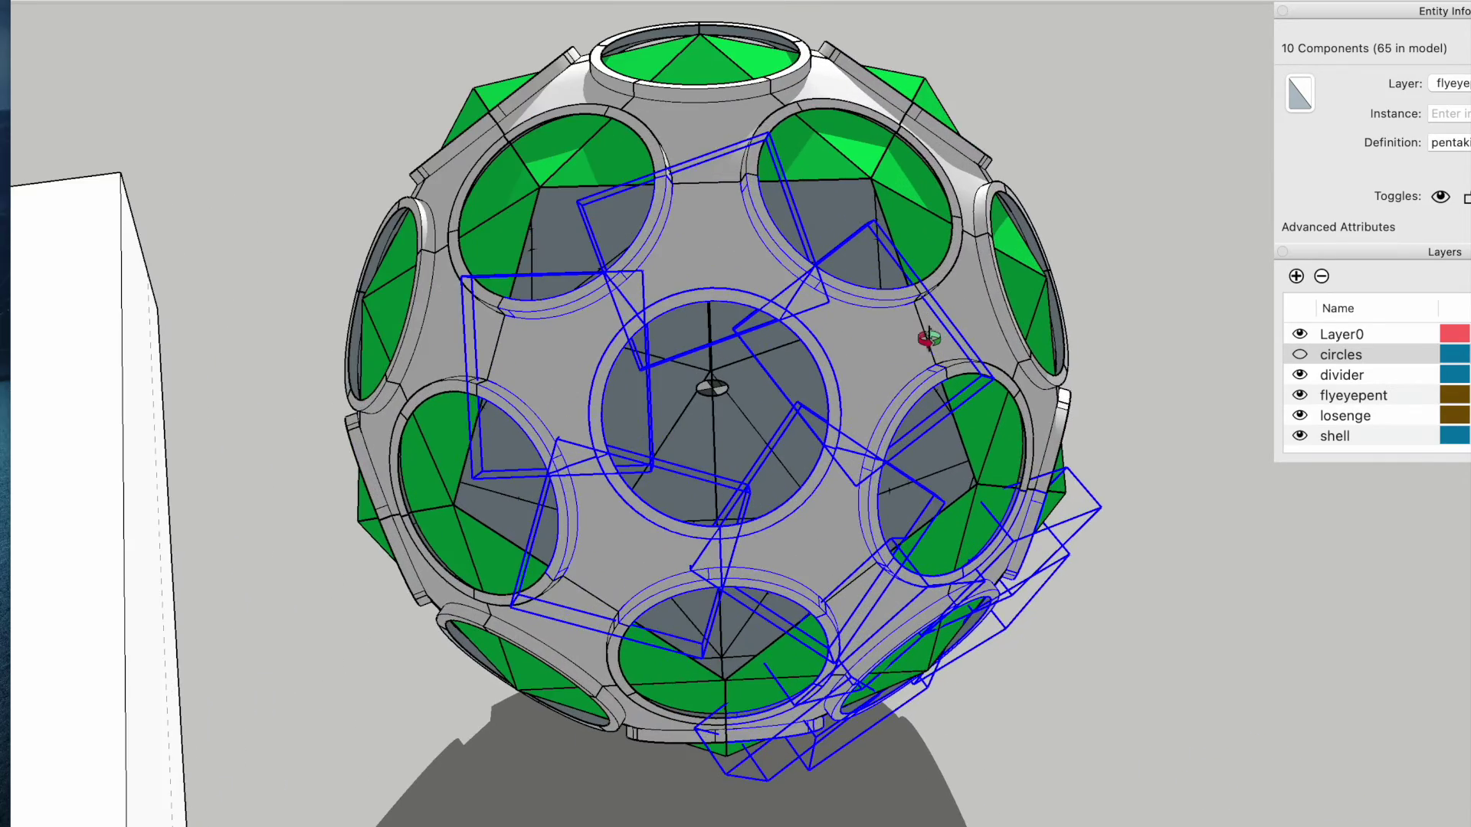
pyautogui.moveTo(928, 339); pyautogui.dragTo(825, 255, button='middle')
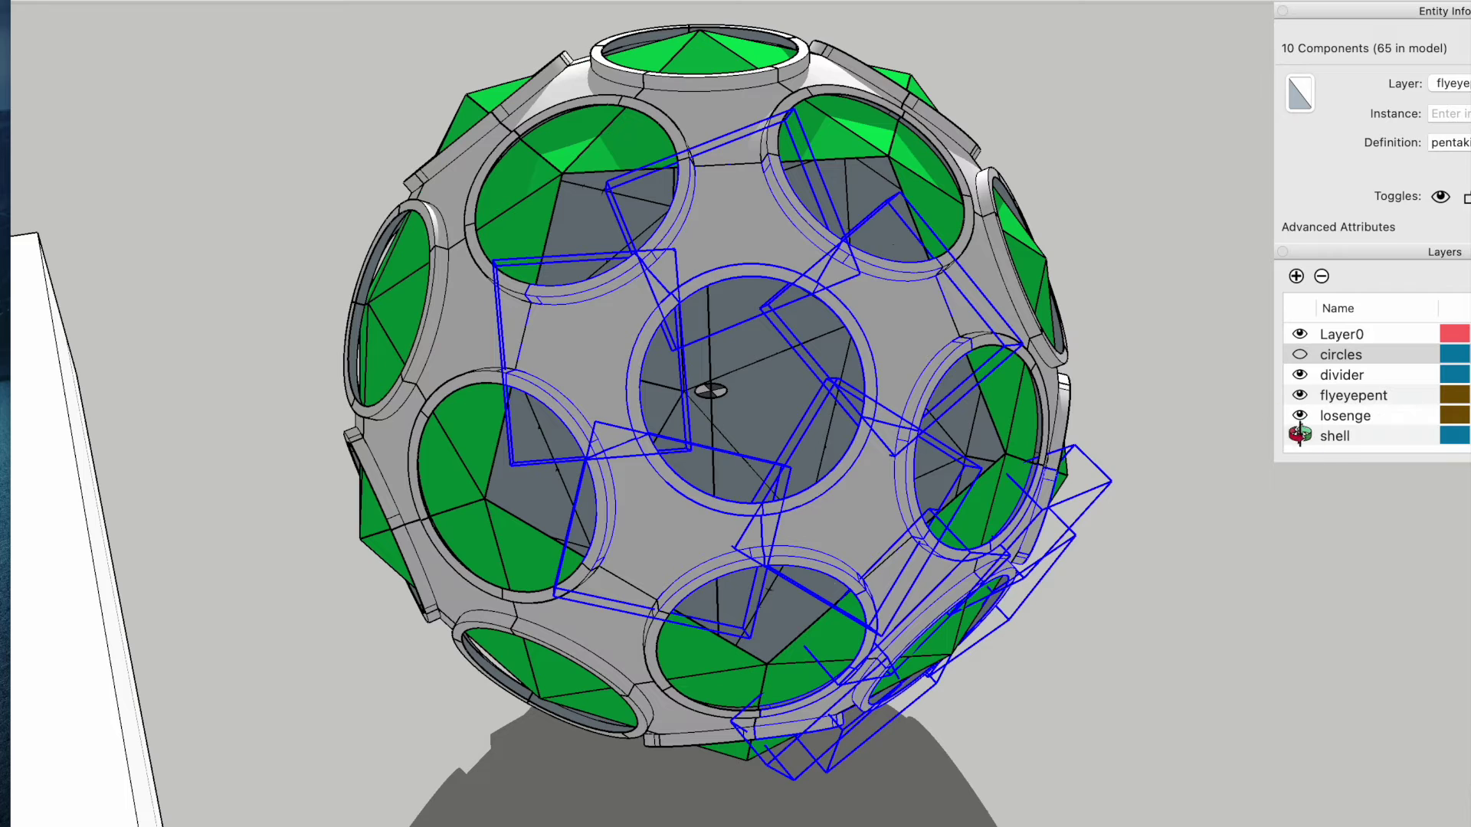
pyautogui.click(1299, 435)
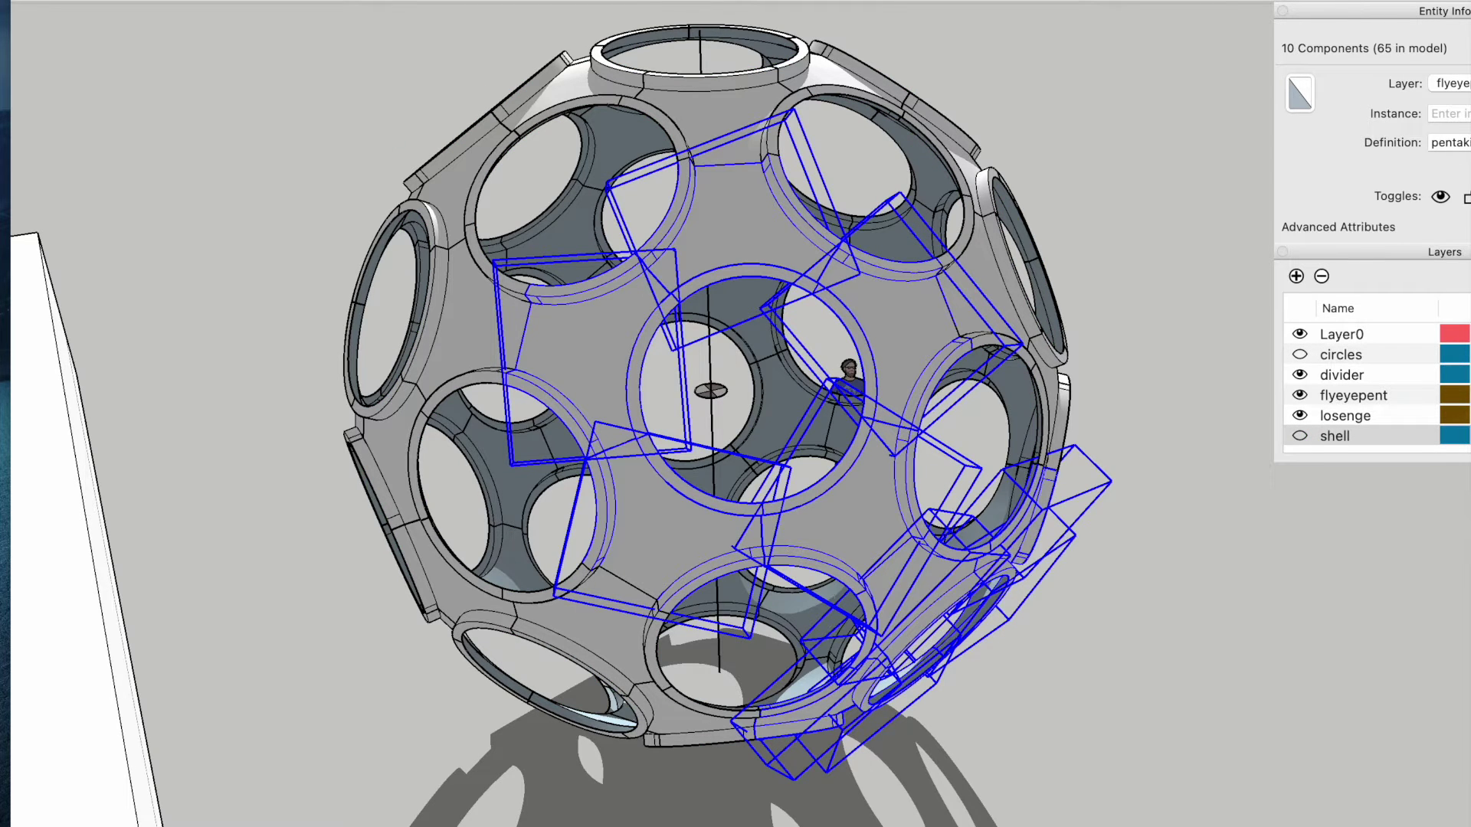
pyautogui.click(174, 134)
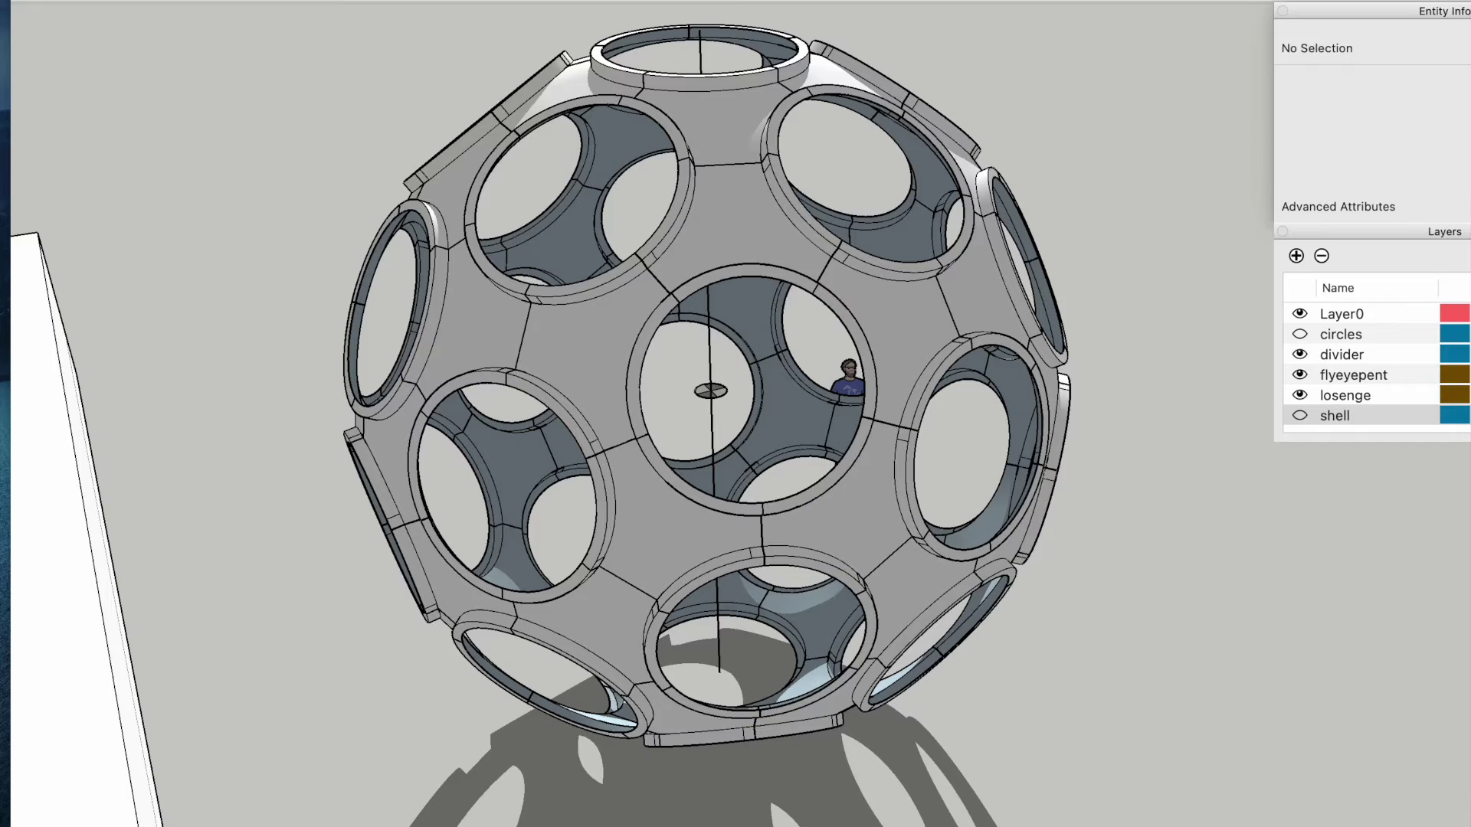
pyautogui.moveTo(850, 530); pyautogui.dragTo(665, 425)
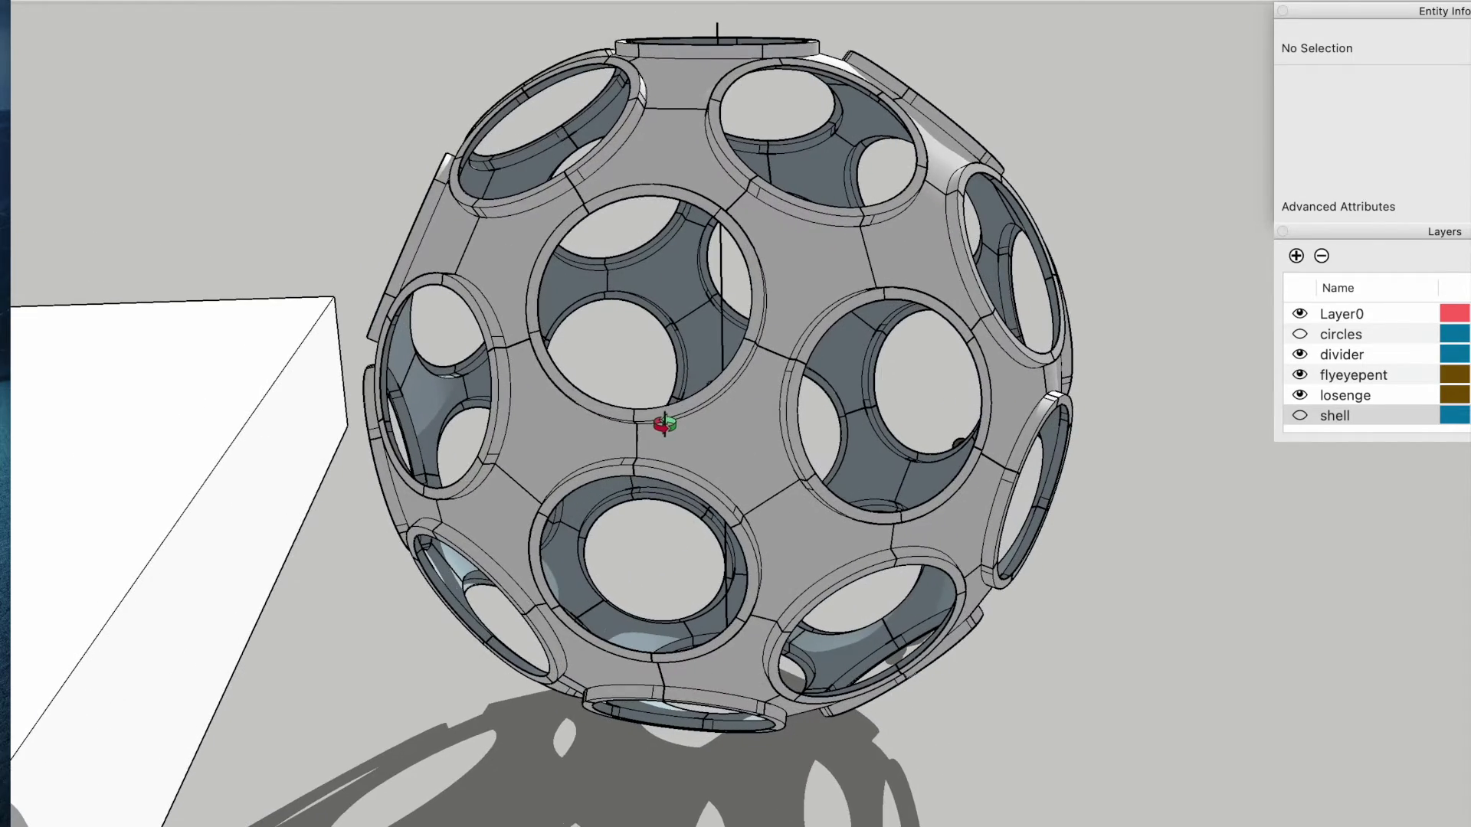
pyautogui.moveTo(843, 536); pyautogui.dragTo(781, 329)
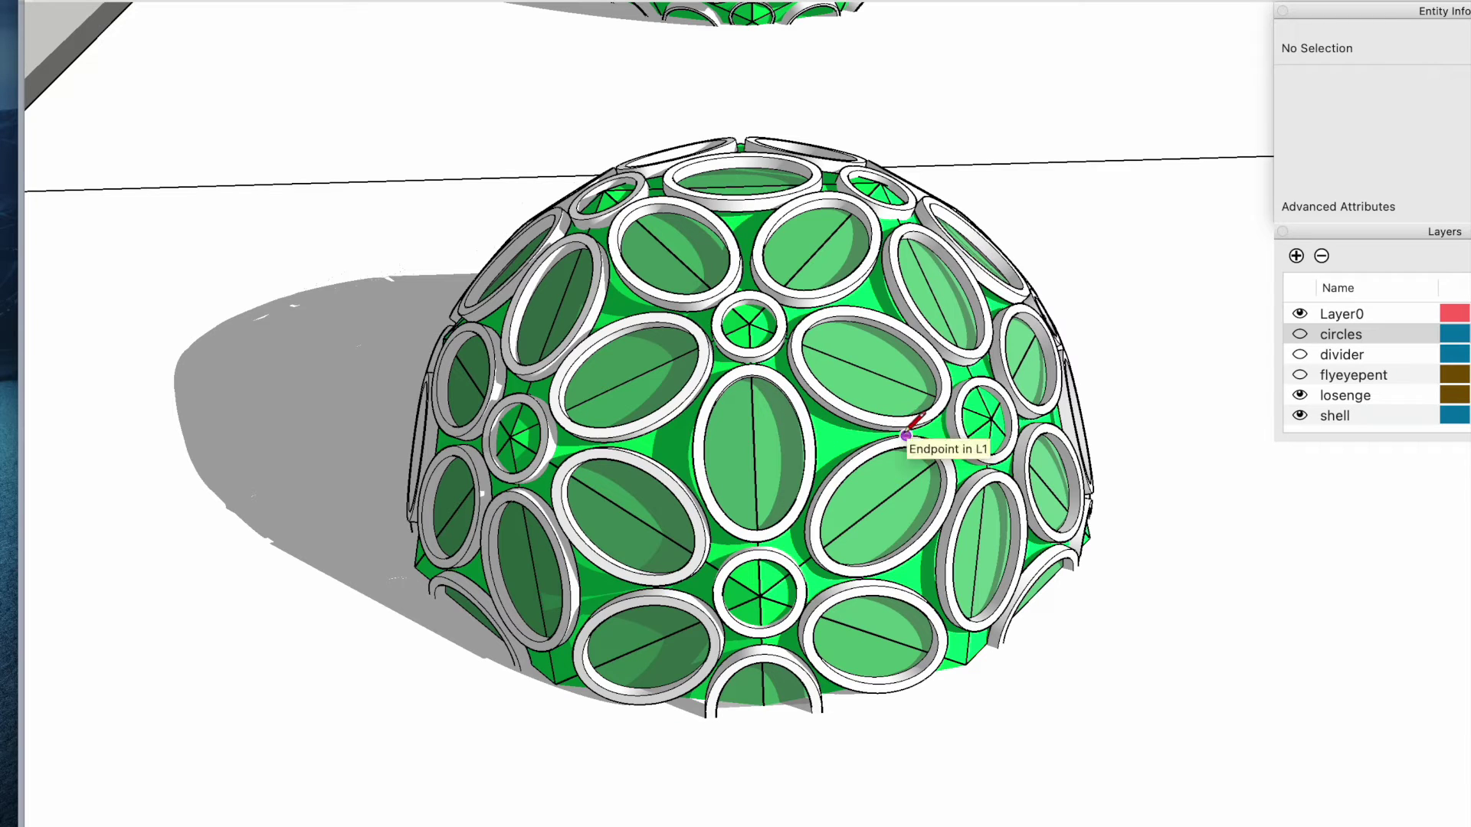
# - Examine the dome with elliptical rings, and the large white dome's exterior and the interior seen through its doorway
pyautogui.scroll(5, 906, 435)
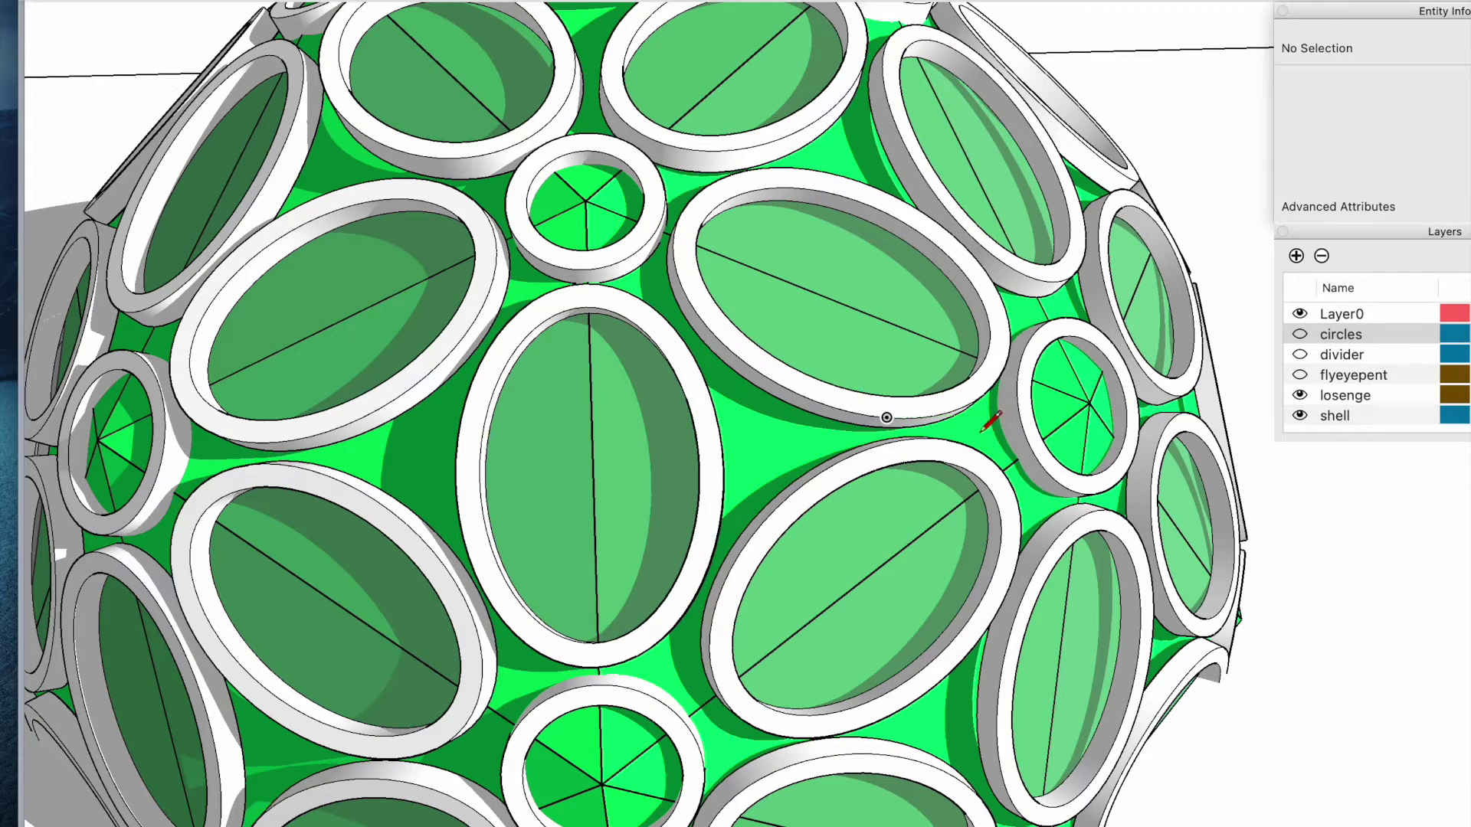
pyautogui.press('pagedown')
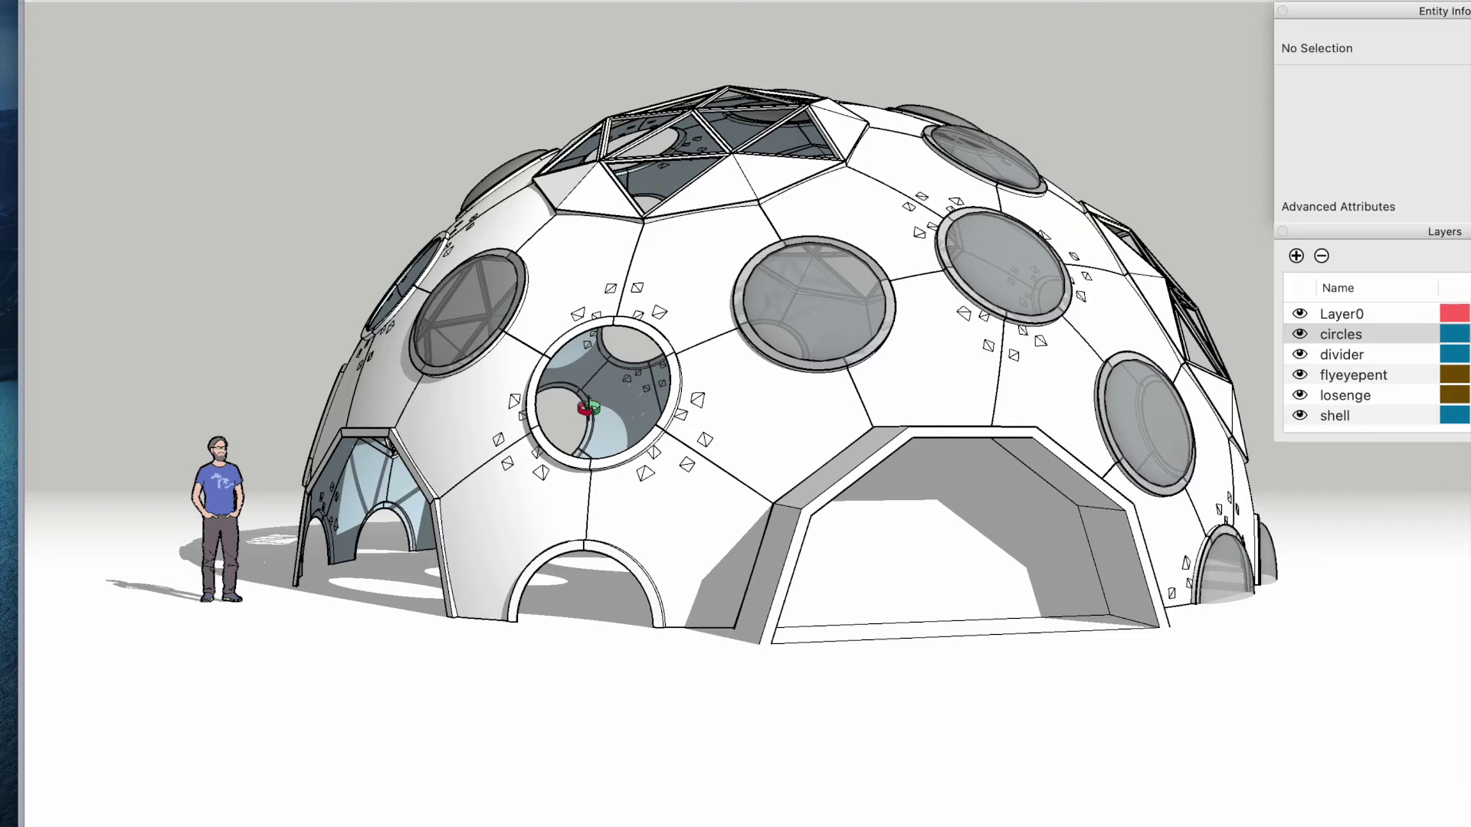
pyautogui.moveTo(586, 435); pyautogui.dragTo(649, 489)
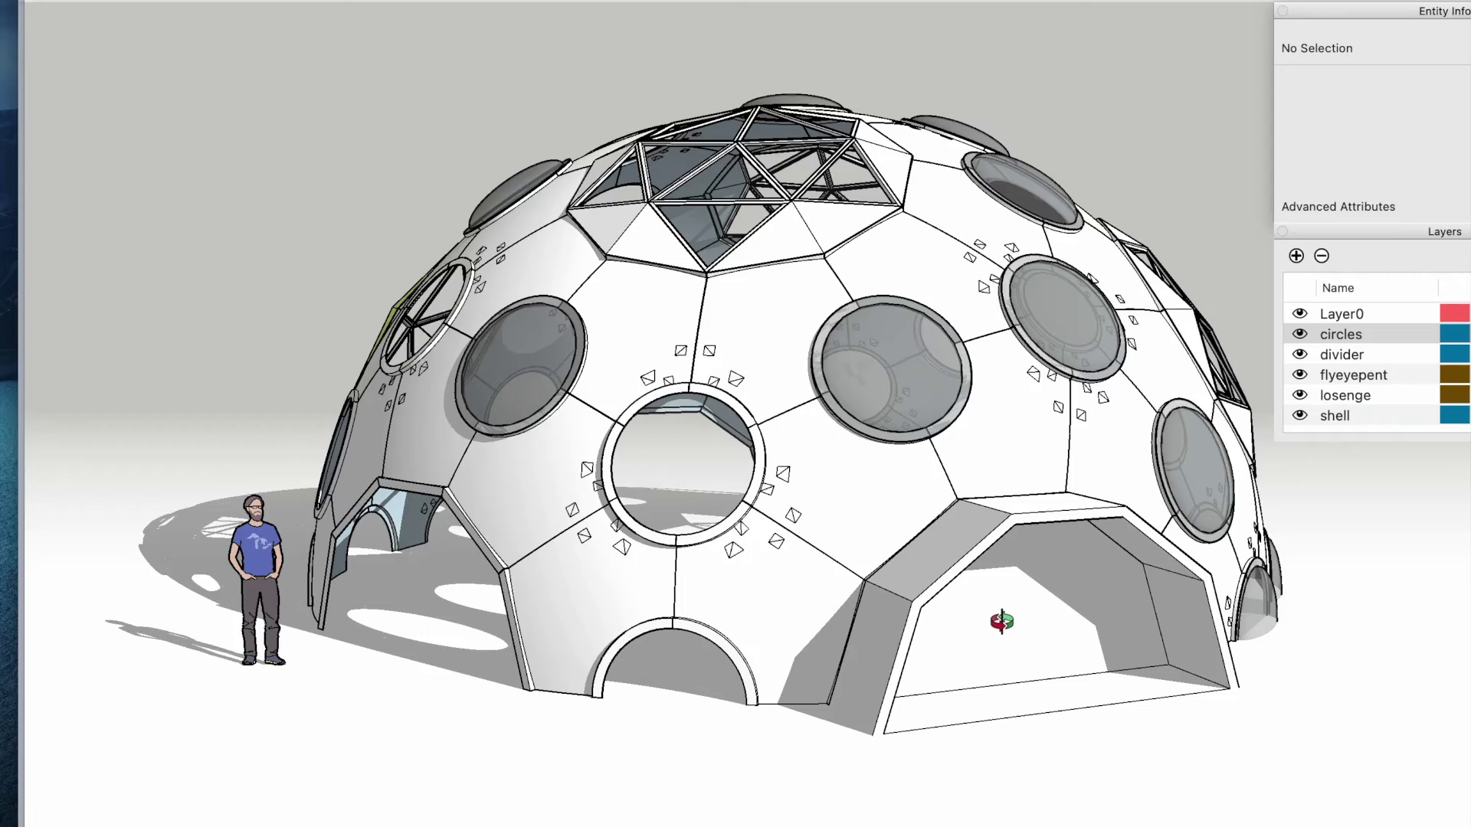
pyautogui.moveTo(893, 601); pyautogui.dragTo(975, 427)
pyautogui.moveTo(847, 462); pyautogui.dragTo(808, 191)
pyautogui.moveTo(840, 515); pyautogui.dragTo(928, 358)
pyautogui.scroll(2, 519, 583)
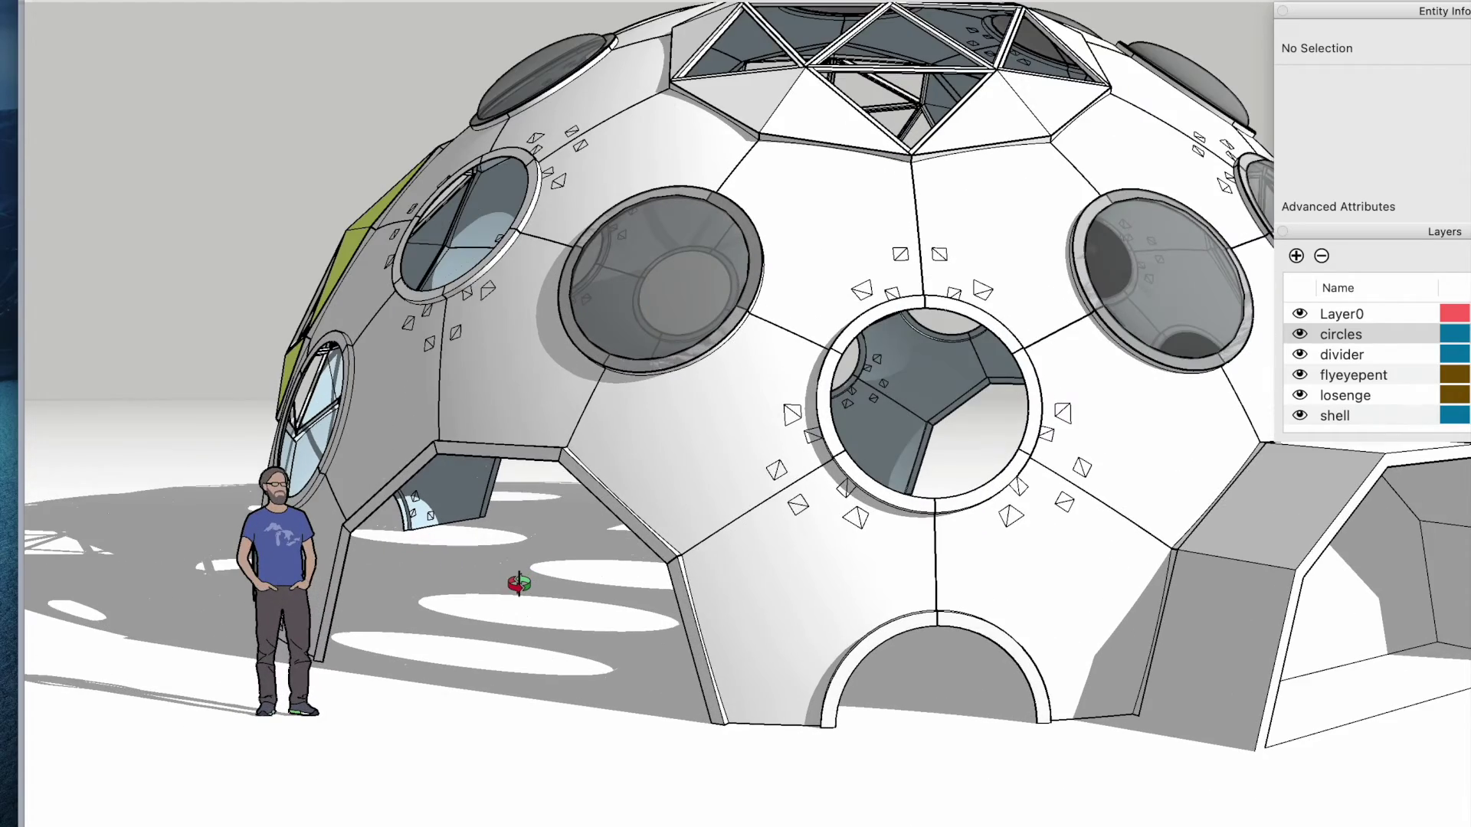
pyautogui.scroll(6, 510, 568)
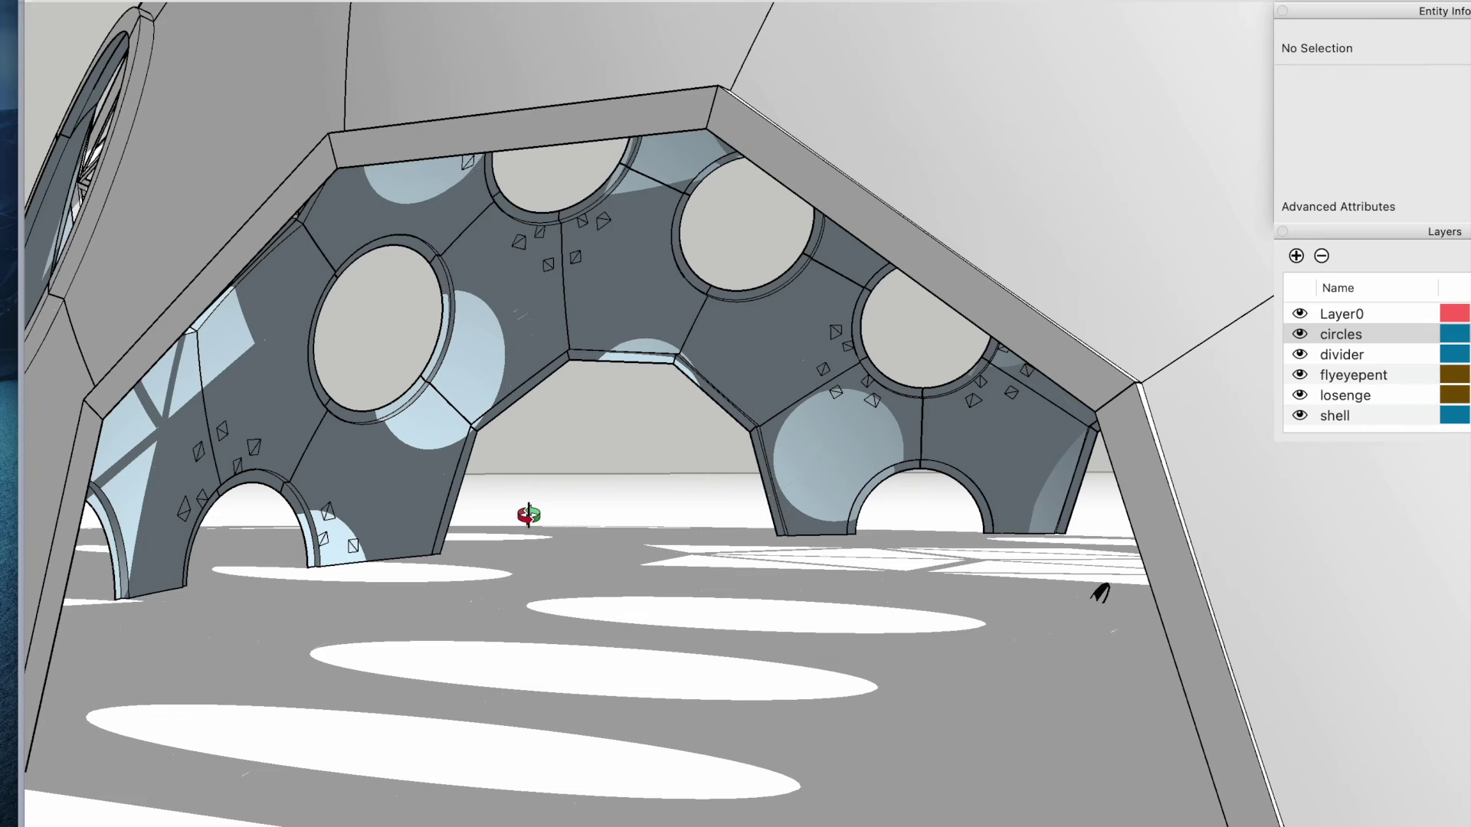
pyautogui.moveTo(528, 515)
pyautogui.mouseDown()
pyautogui.moveTo(544, 499)
pyautogui.moveTo(567, 505)
pyautogui.moveTo(509, 503)
pyautogui.mouseUp()
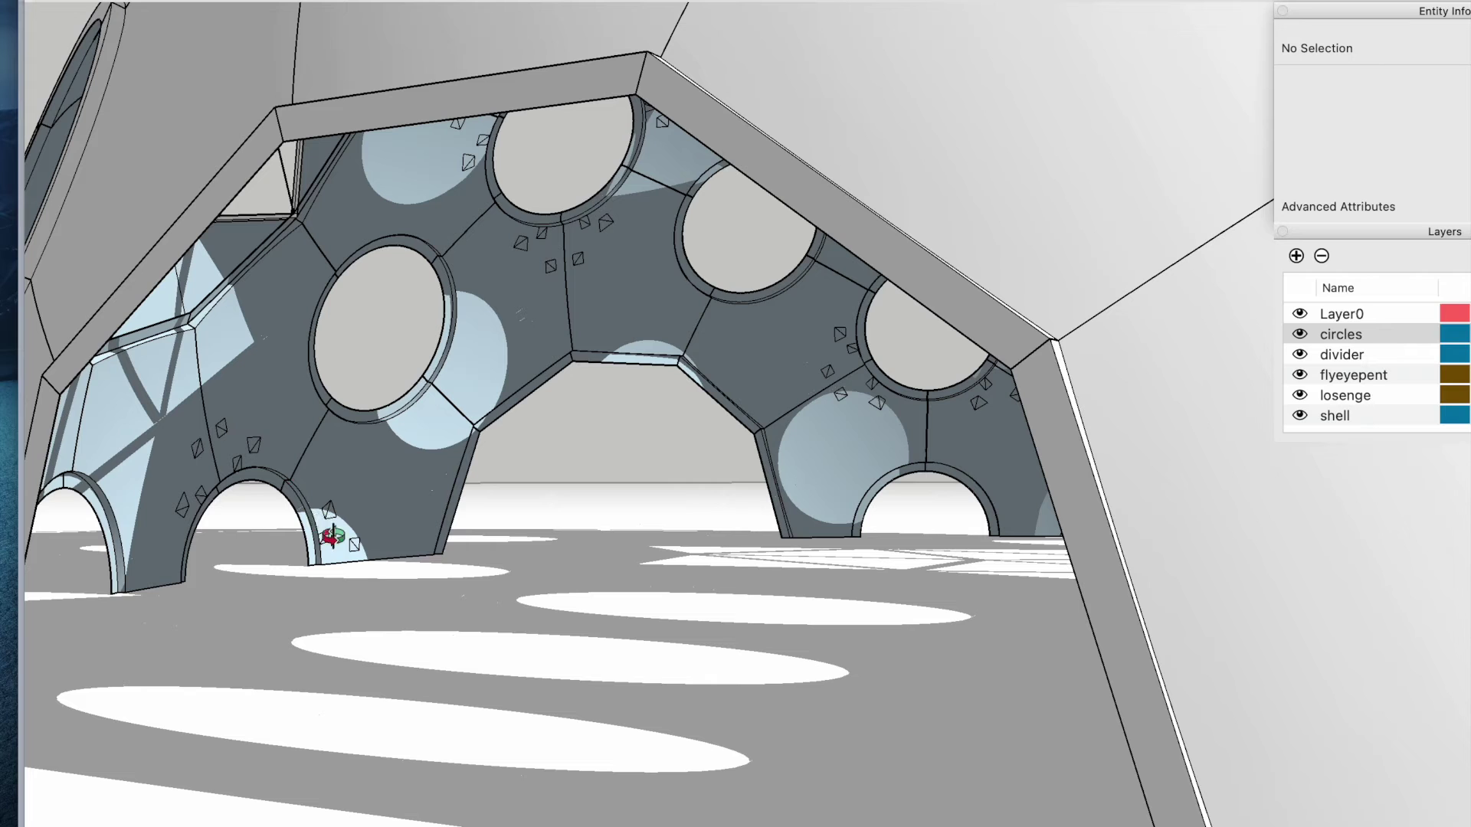
pyautogui.moveTo(320, 544); pyautogui.dragTo(314, 548)
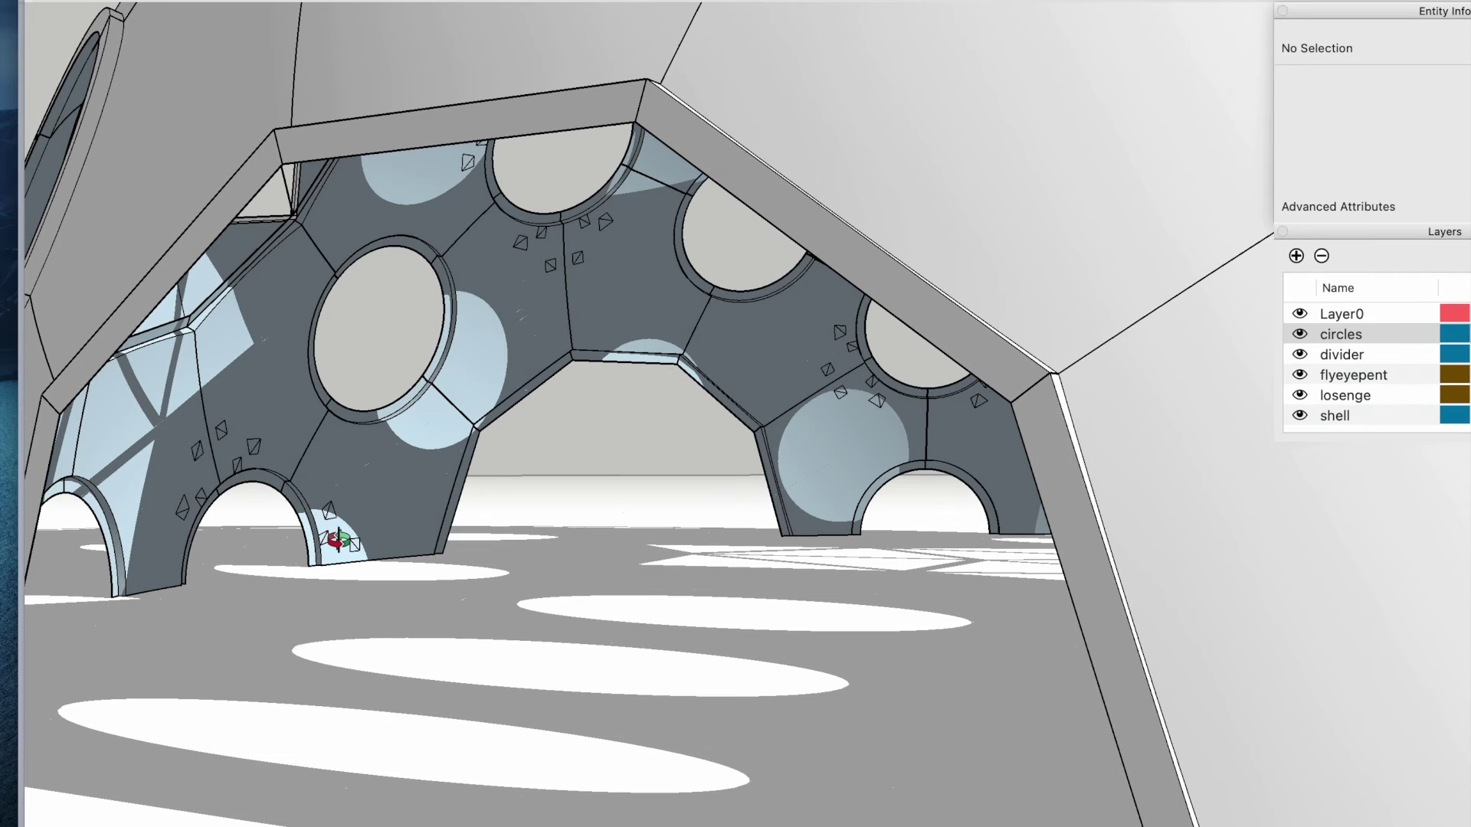
pyautogui.moveTo(346, 541); pyautogui.dragTo(347, 542)
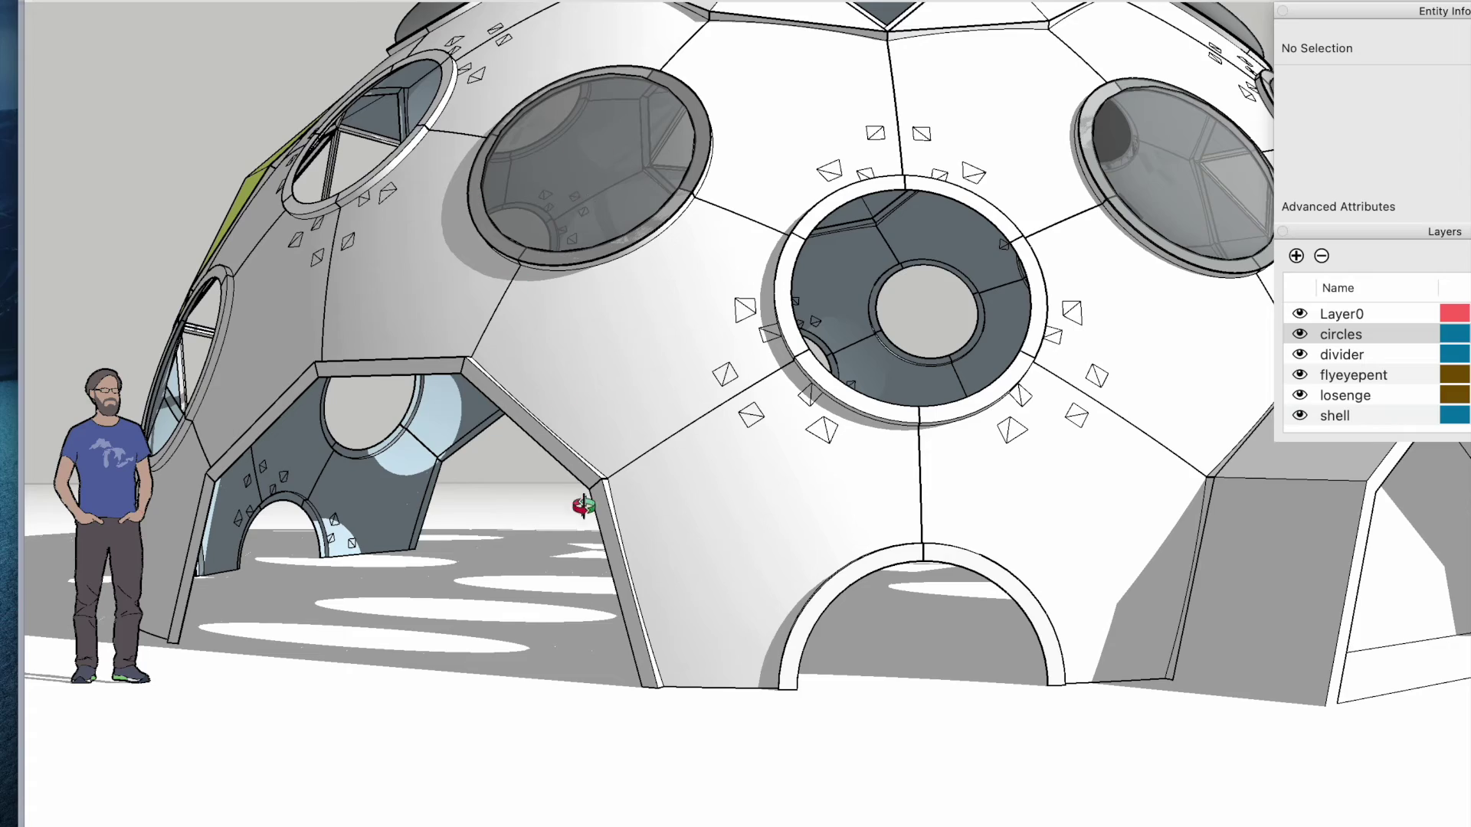
# - Examine the white dome's exterior from several angles, covering its round windows, triangulated skylight and projecting entrance
pyautogui.moveTo(692, 505); pyautogui.dragTo(634, 596)
pyautogui.scroll(-3, 634, 596)
pyautogui.moveTo(778, 591); pyautogui.dragTo(738, 604)
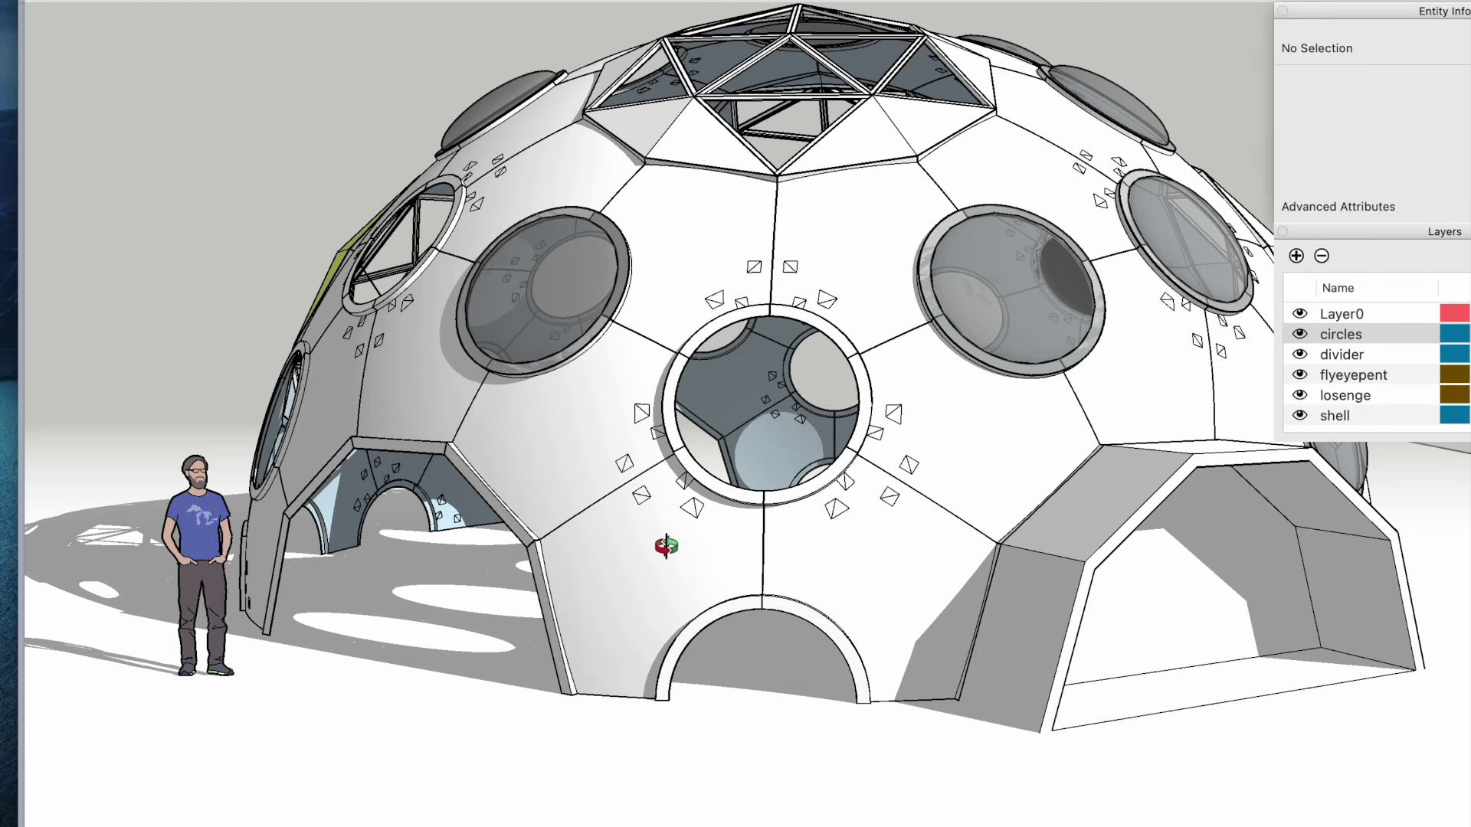
pyautogui.moveTo(666, 546); pyautogui.dragTo(839, 462)
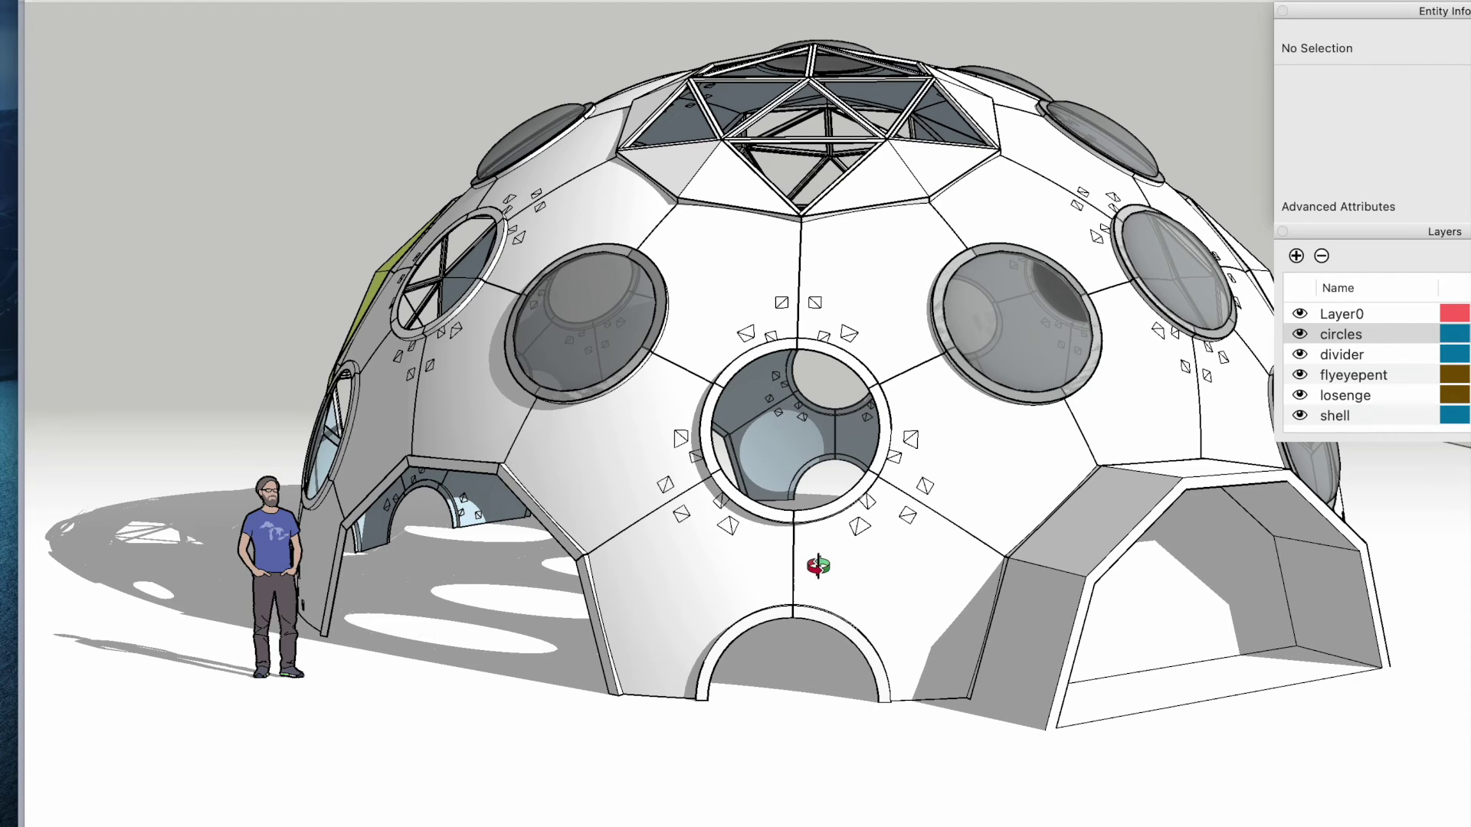
pyautogui.moveTo(797, 515); pyautogui.dragTo(712, 525)
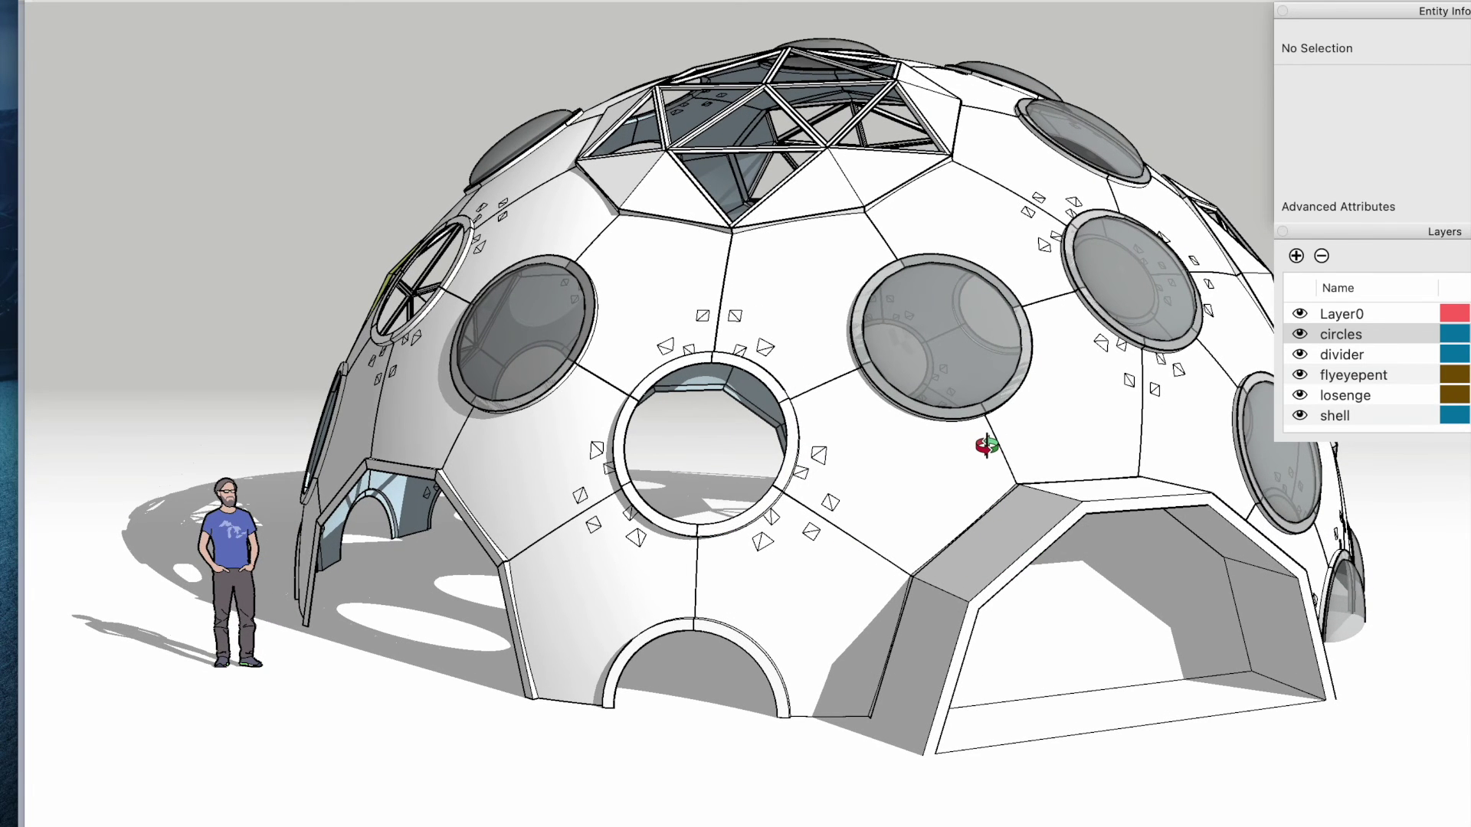
pyautogui.moveTo(980, 446); pyautogui.dragTo(879, 444)
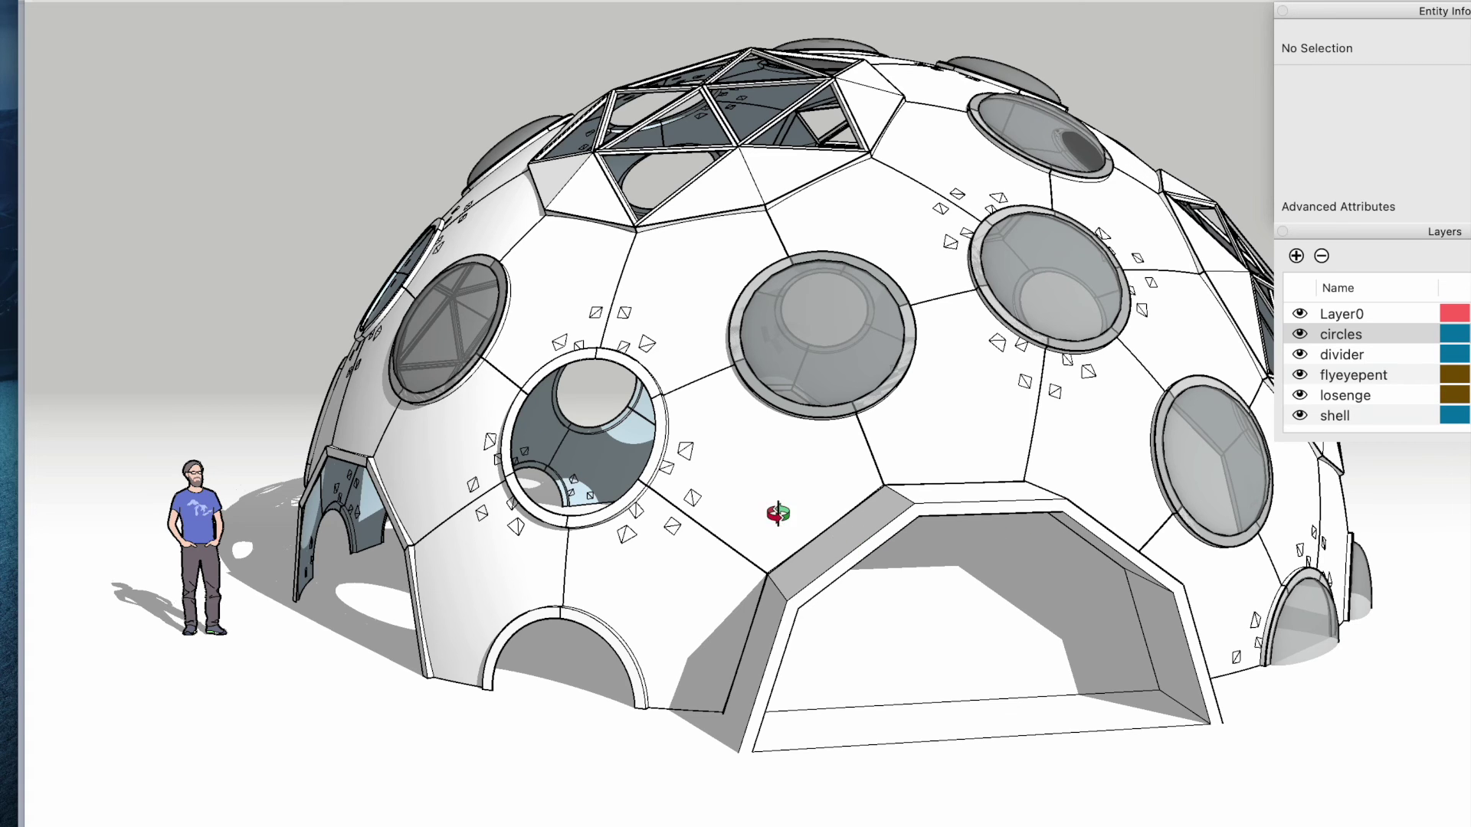
pyautogui.moveTo(743, 455); pyautogui.dragTo(784, 576)
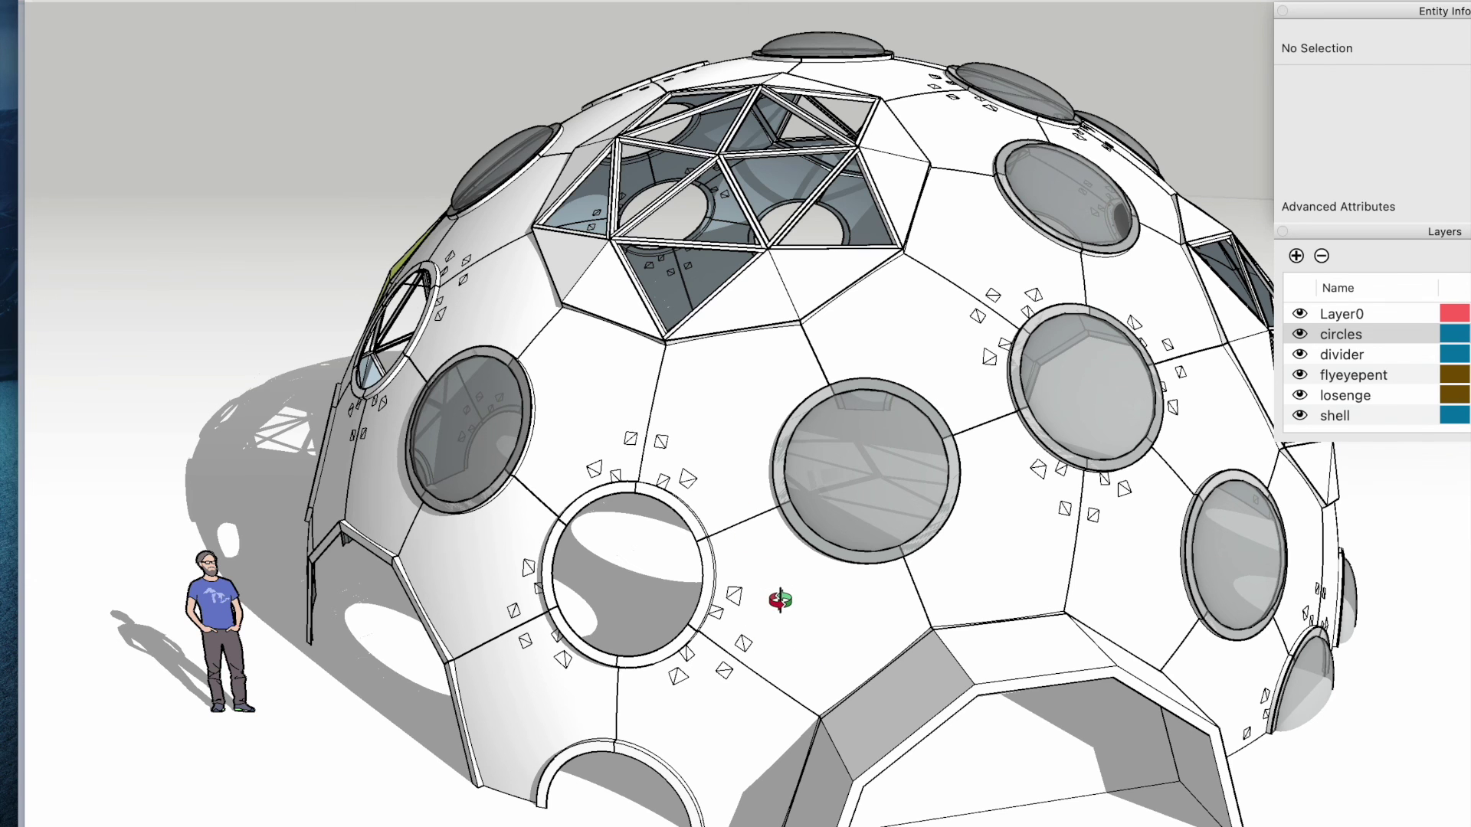
pyautogui.moveTo(780, 600); pyautogui.dragTo(748, 499)
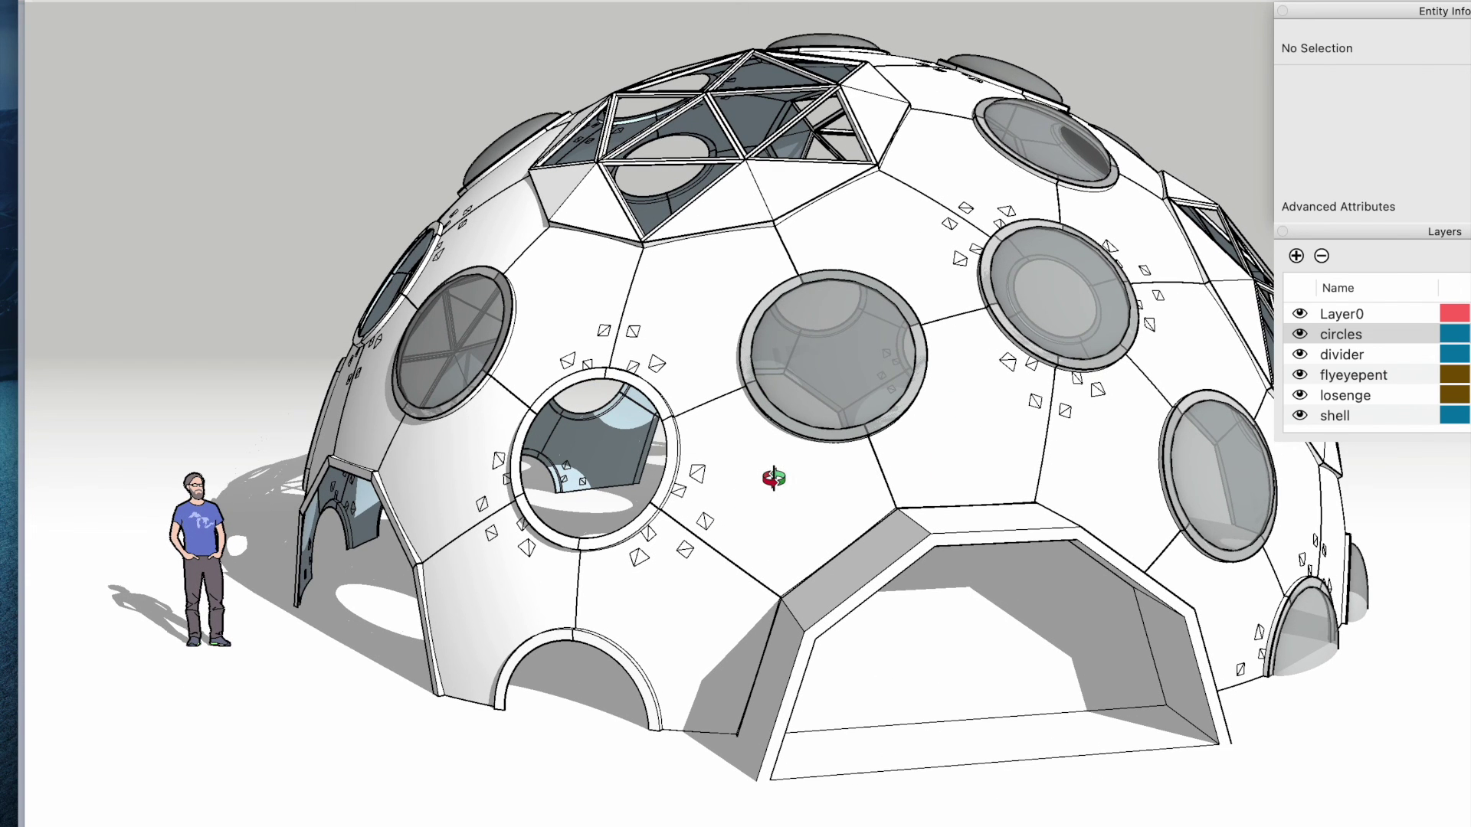